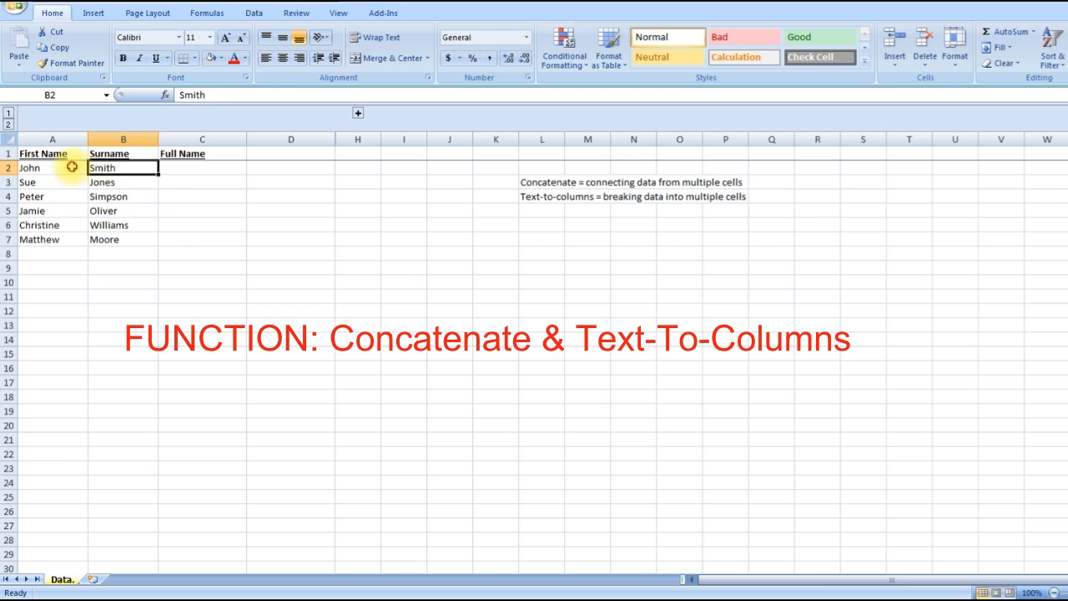
left_click(192, 167)
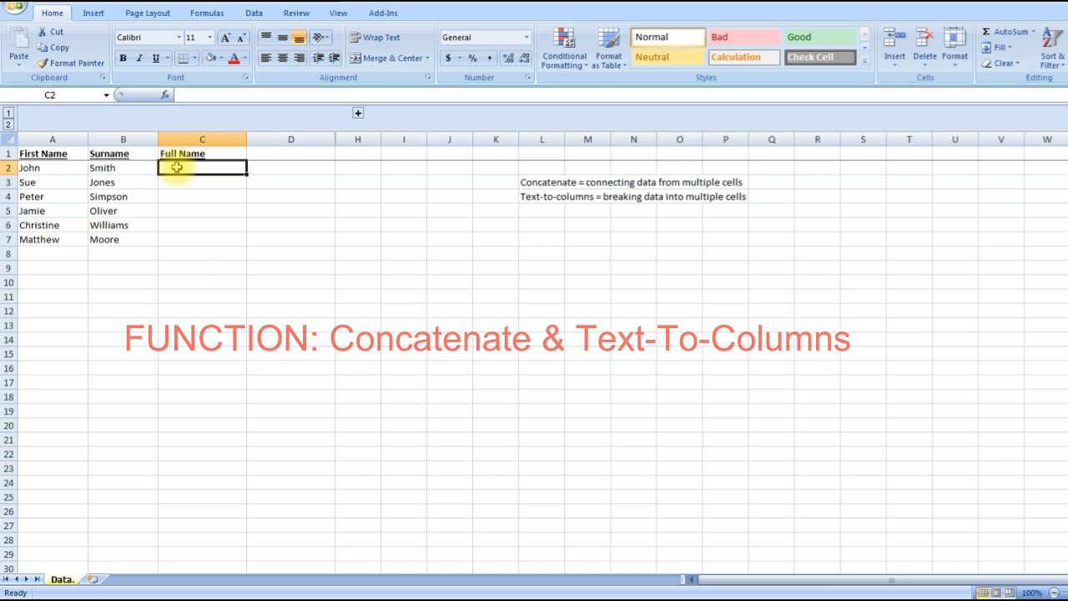
left_click(513, 225)
left_click(535, 197)
left_click(524, 212)
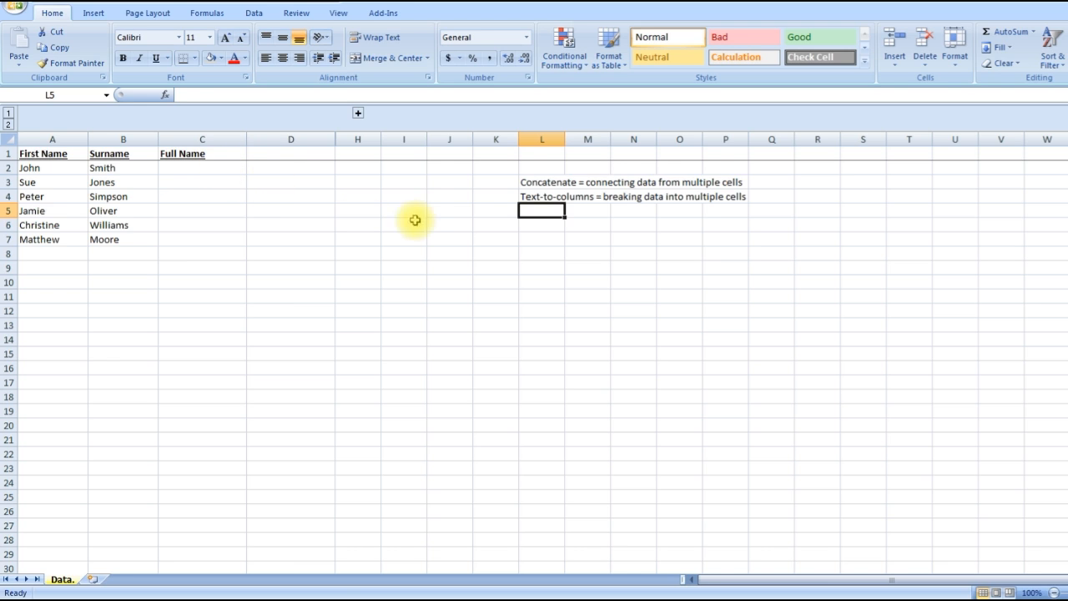
left_click(542, 223)
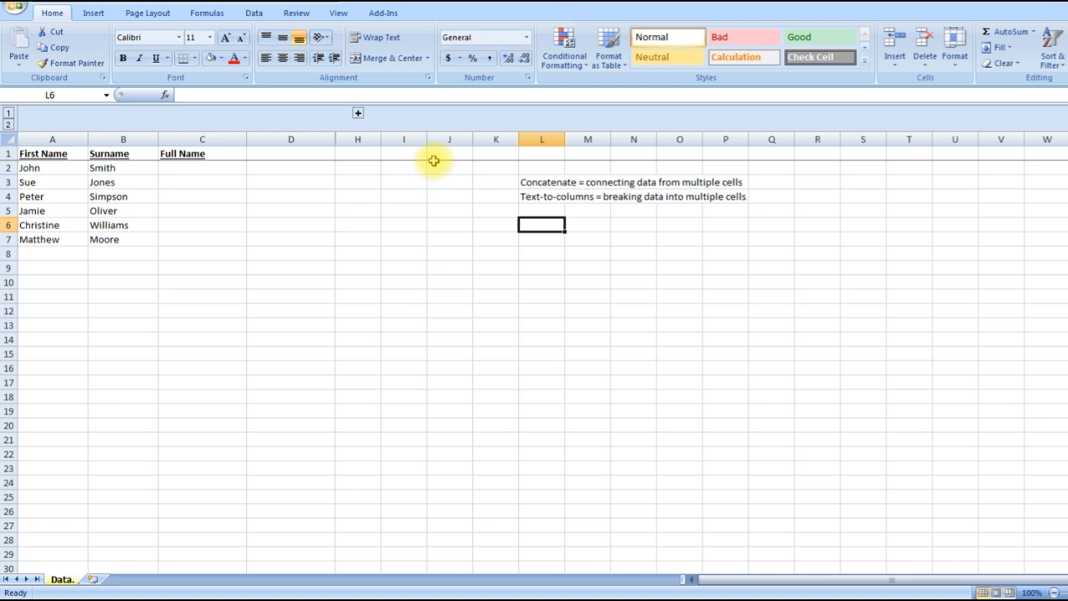
Step: Insert the CONCATENATE function in cell C2, choosing it from the full list of functions
left_click(213, 167)
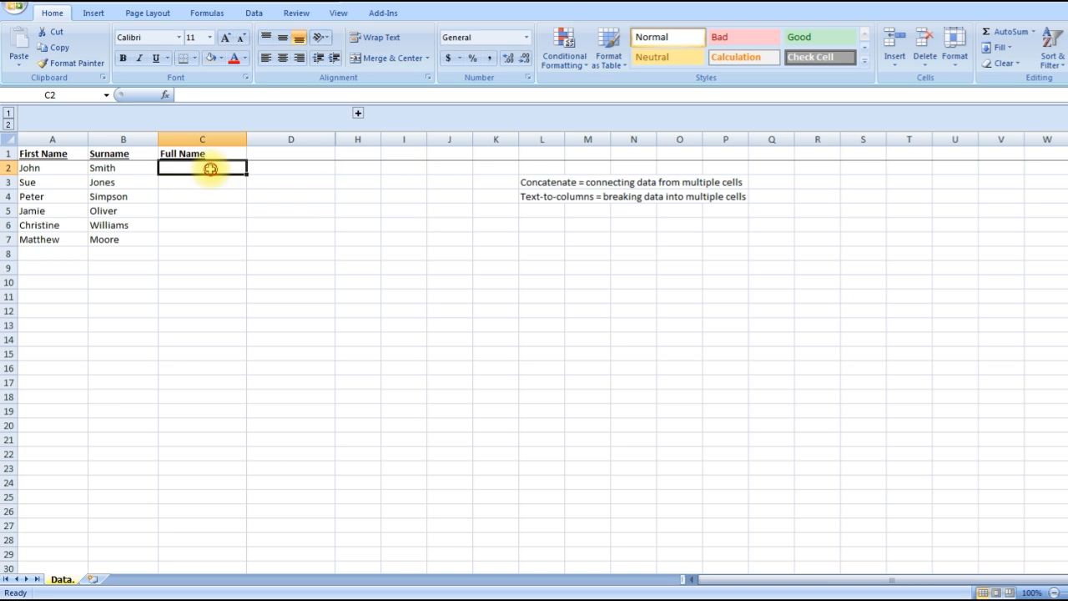
left_click(164, 96)
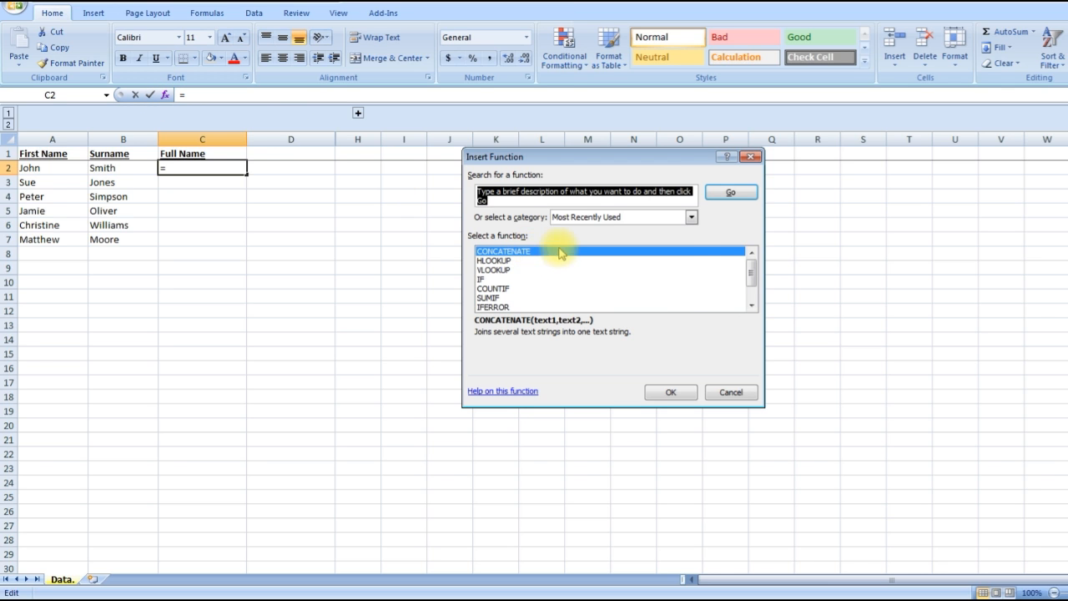
left_click(578, 217)
left_click(574, 240)
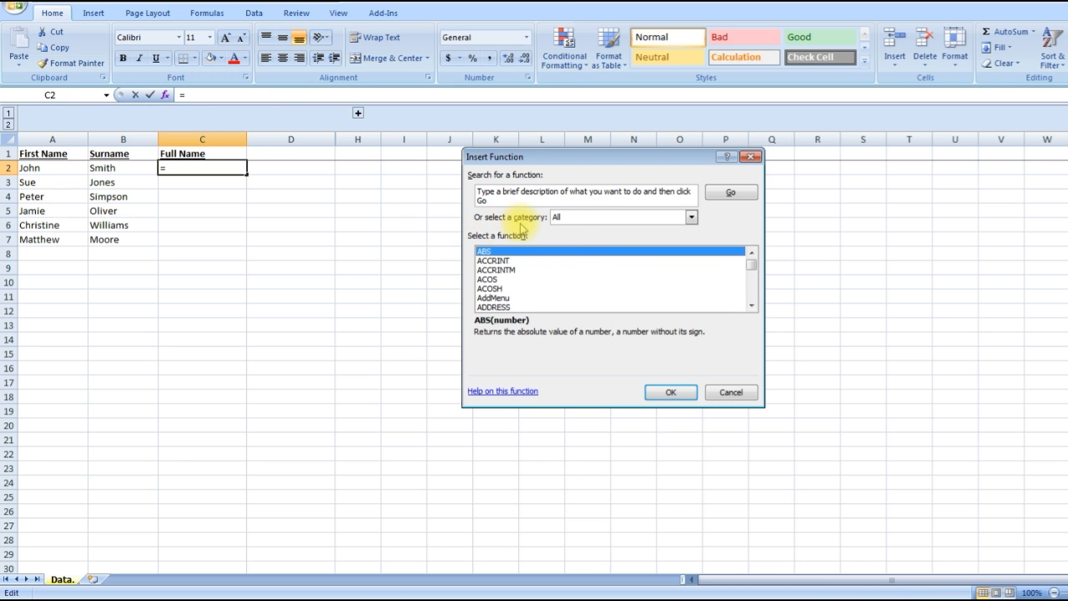
key("c")
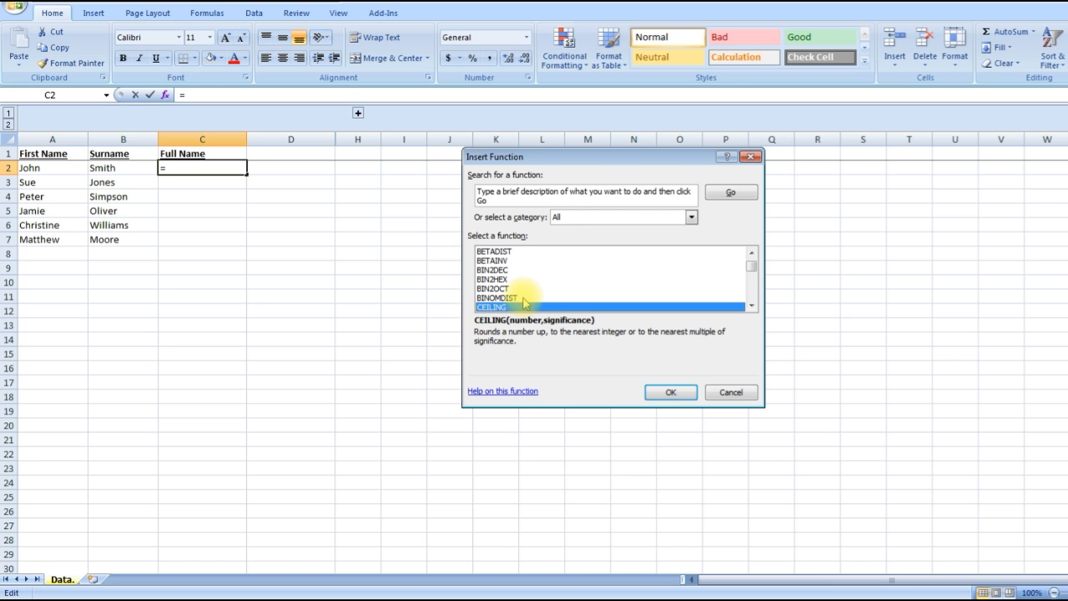
key("Down")
key("Down")
key("Down")
key("Down")
key("Down")
key("Down")
key("Down")
key("Down")
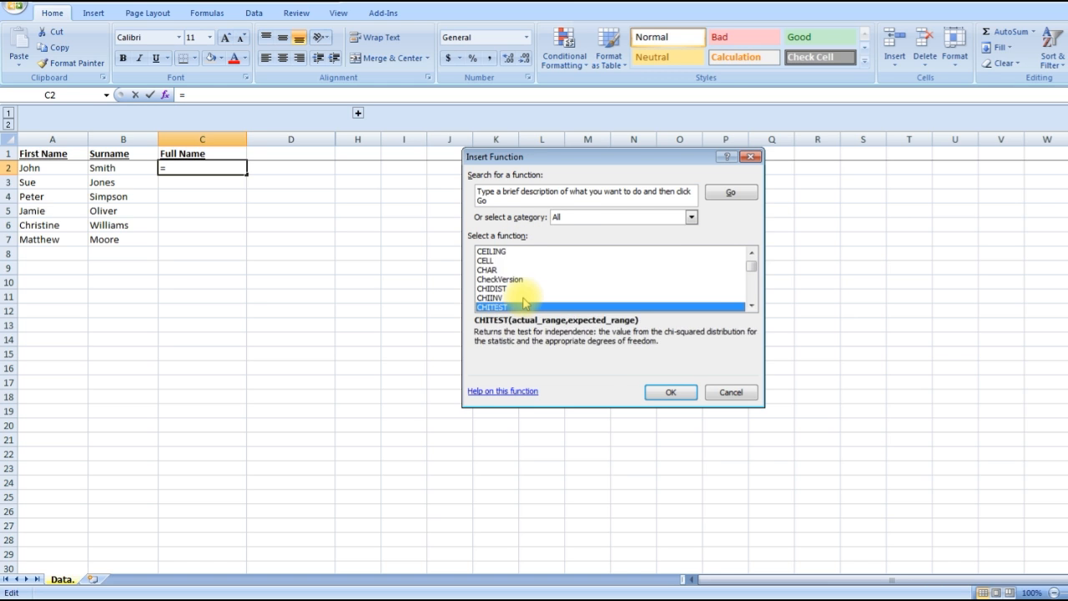
key("Down")
key("Down")
key("Down")
key("Down")
key("Down")
key("Down")
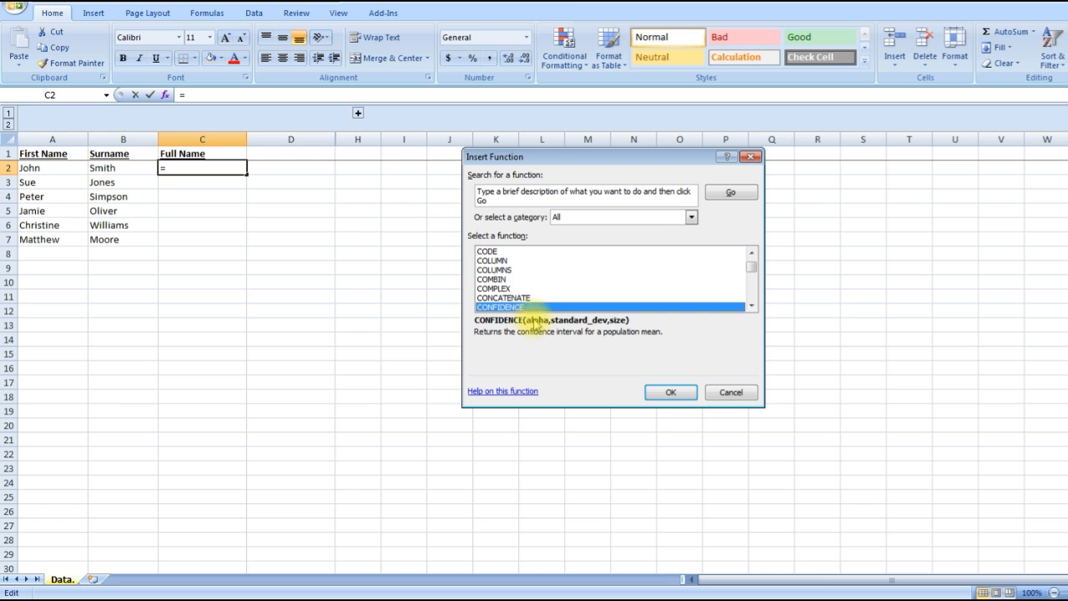
key("Up")
left_click(672, 392)
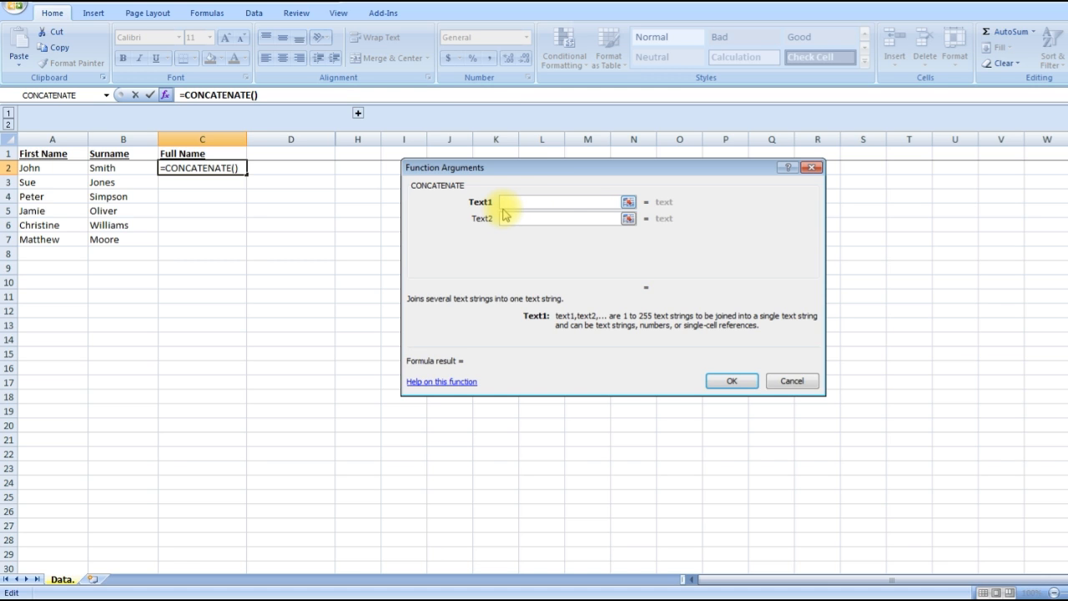
Step: Join A2, a space (" ") and B2 as the CONCATENATE arguments, and fill the formula down to C7
left_click(55, 168)
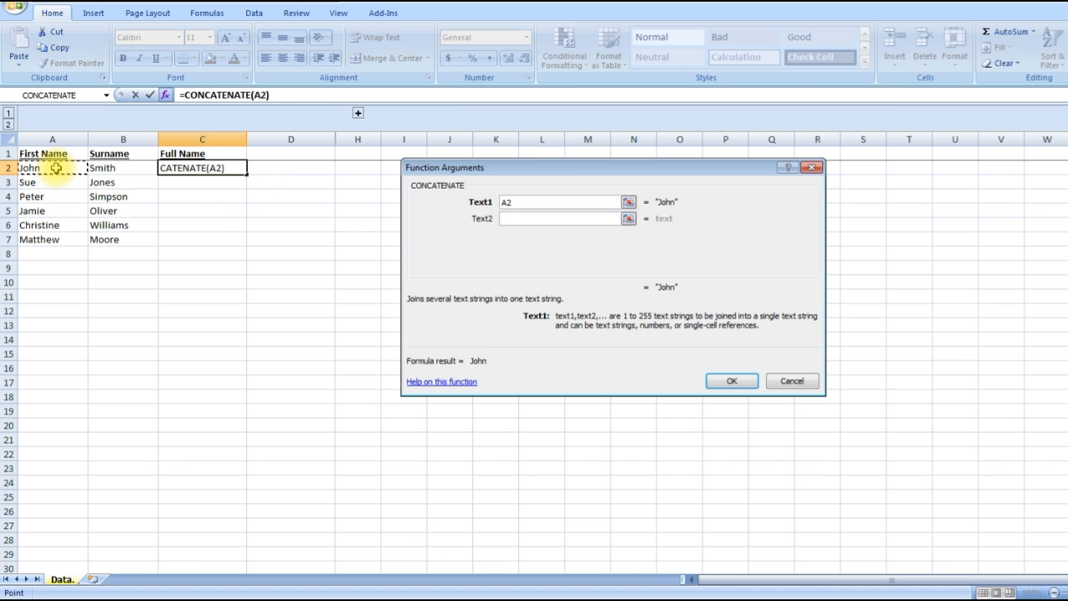
key("Tab")
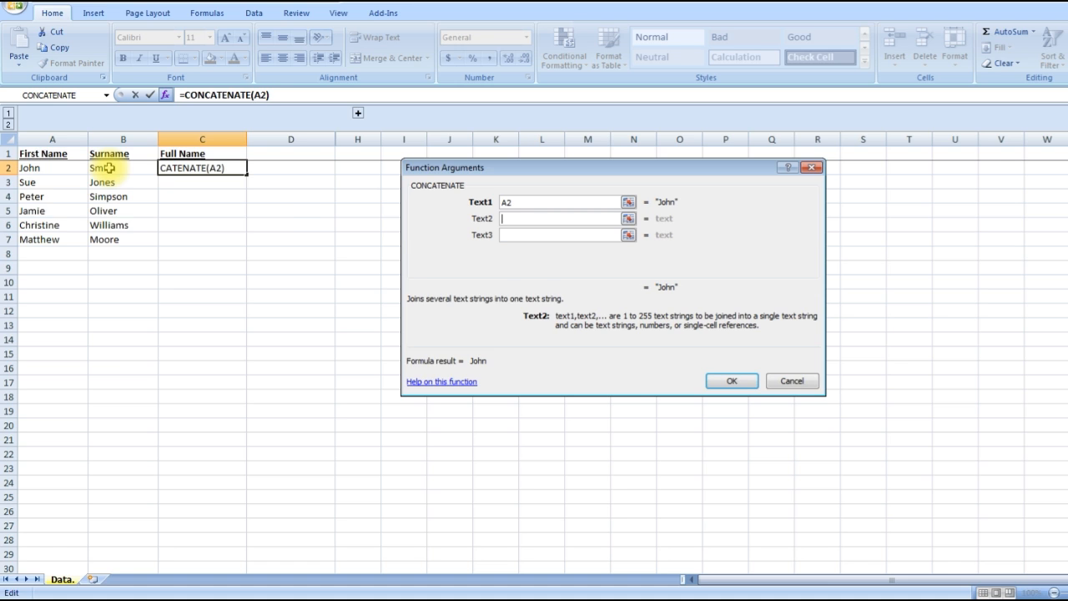
left_click(518, 218)
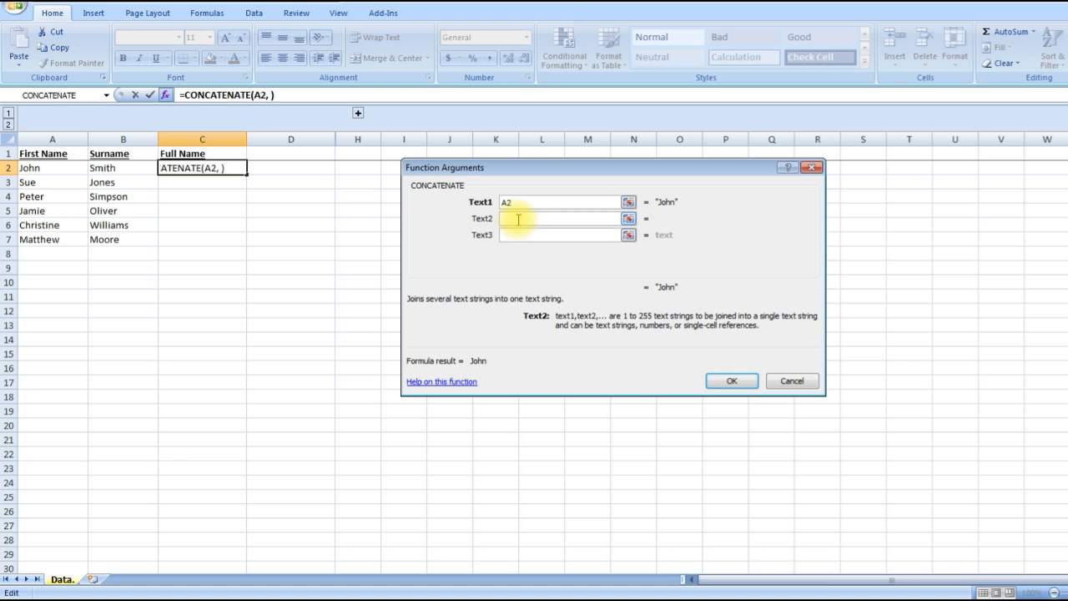
type("\" \"")
key("Tab")
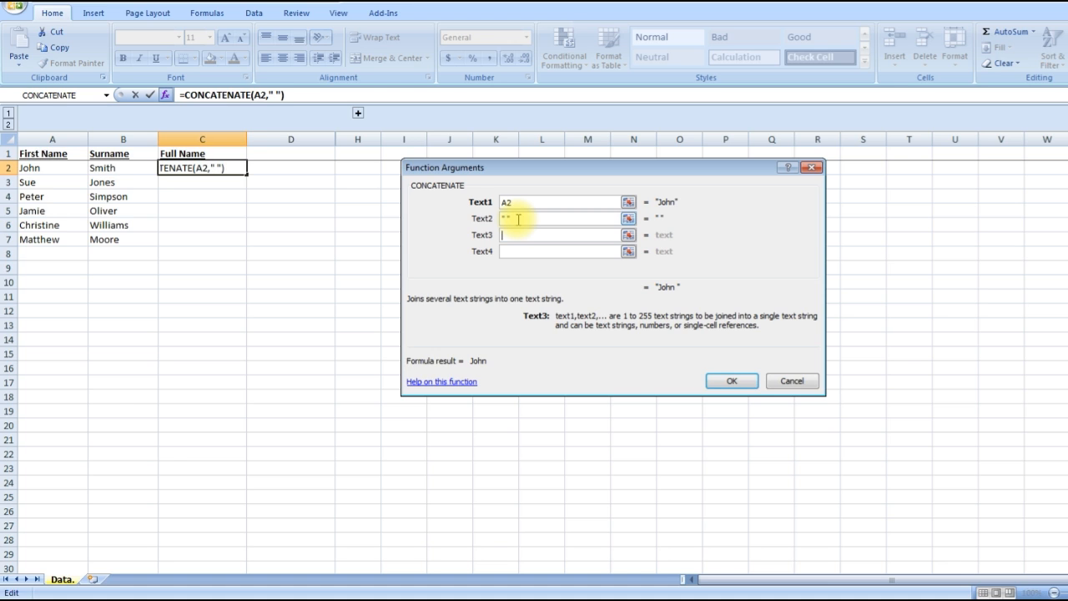
left_click(129, 168)
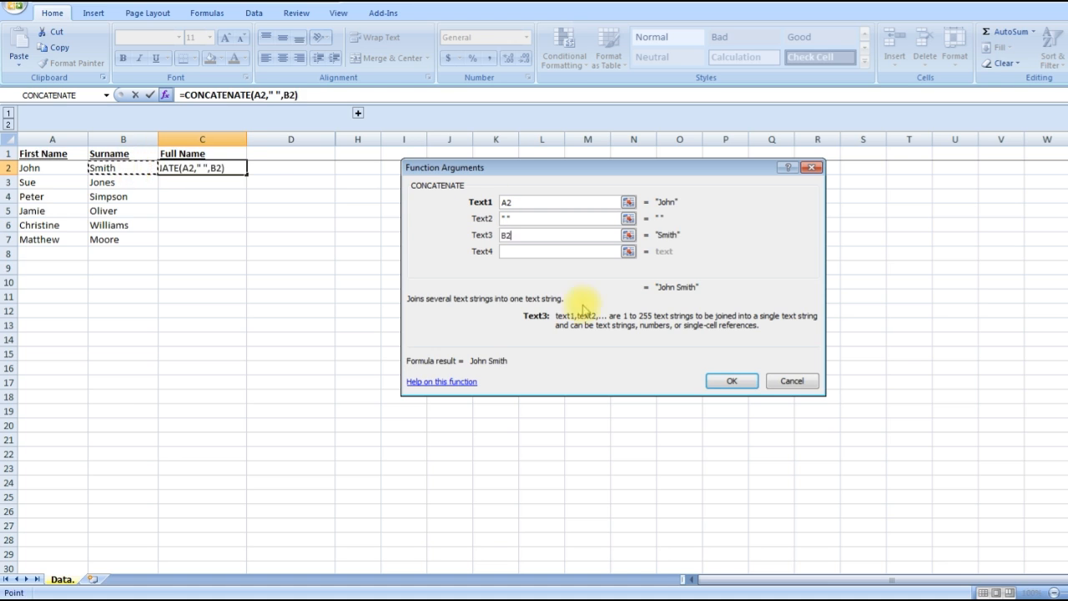
left_click(732, 380)
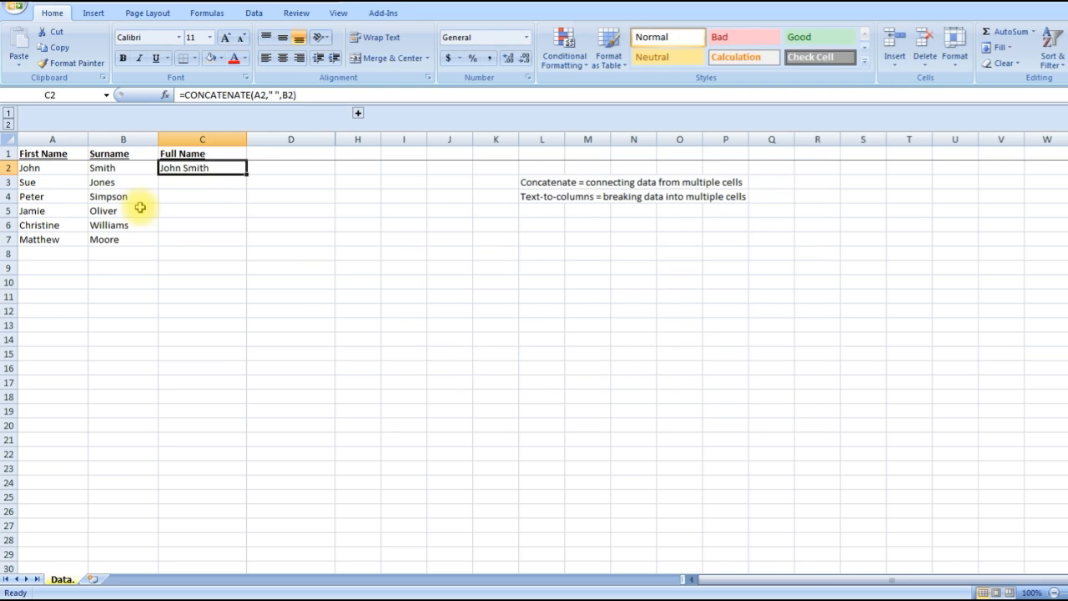
double_click(245, 174)
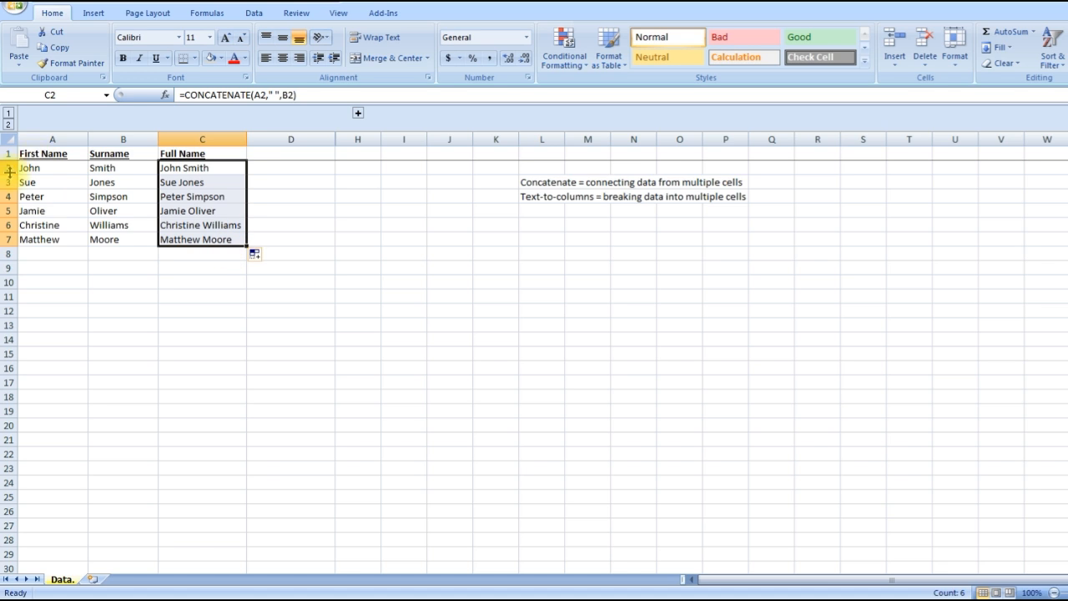
Step: Copy the full names in C2:C7 and paste them as values only starting at C9
left_click(202, 169)
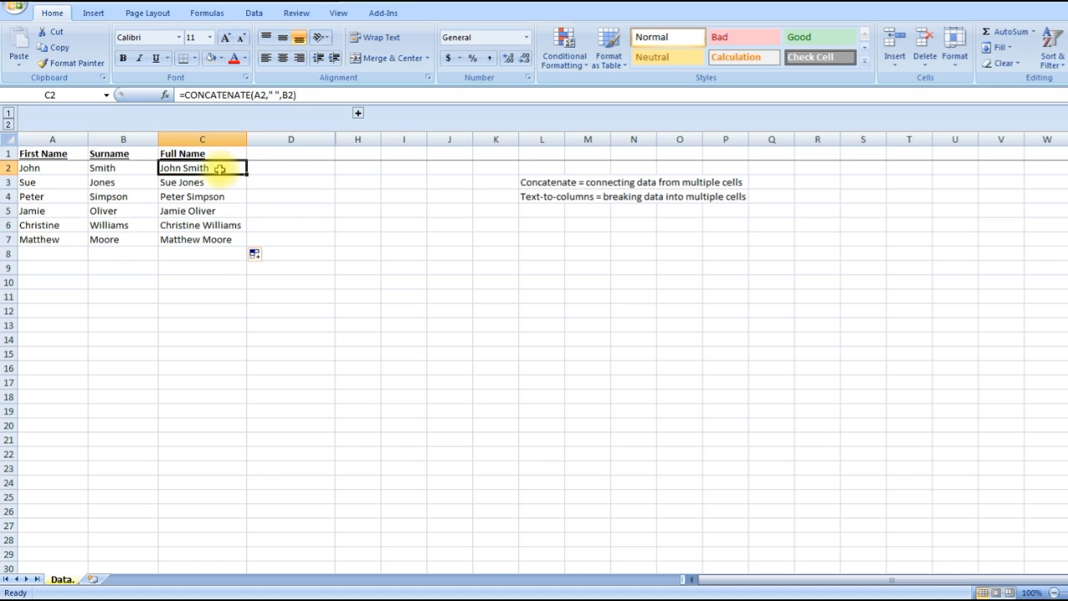
left_click_drag(211, 168, 224, 232)
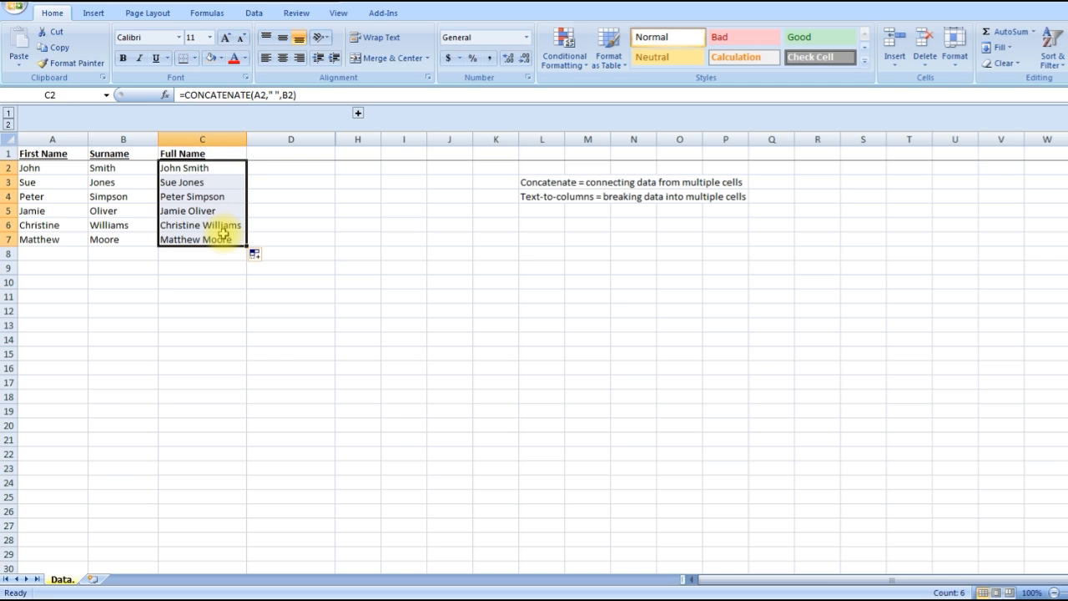
key("ctrl+c")
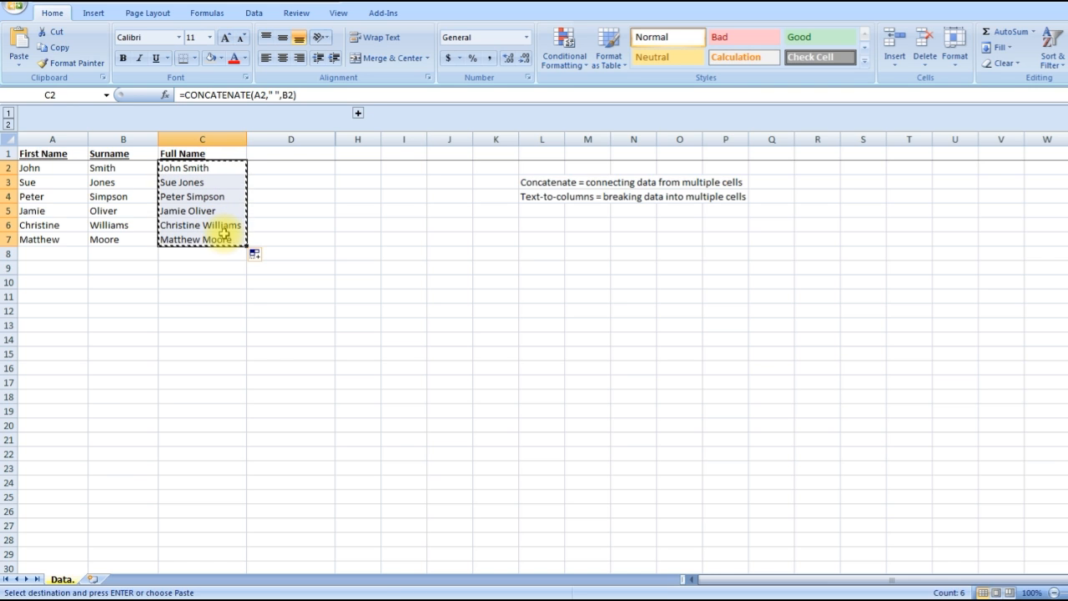
key("Down")
key("Down")
key("Down")
key("Down")
key("Down")
key("Down")
key("Down")
key("Down")
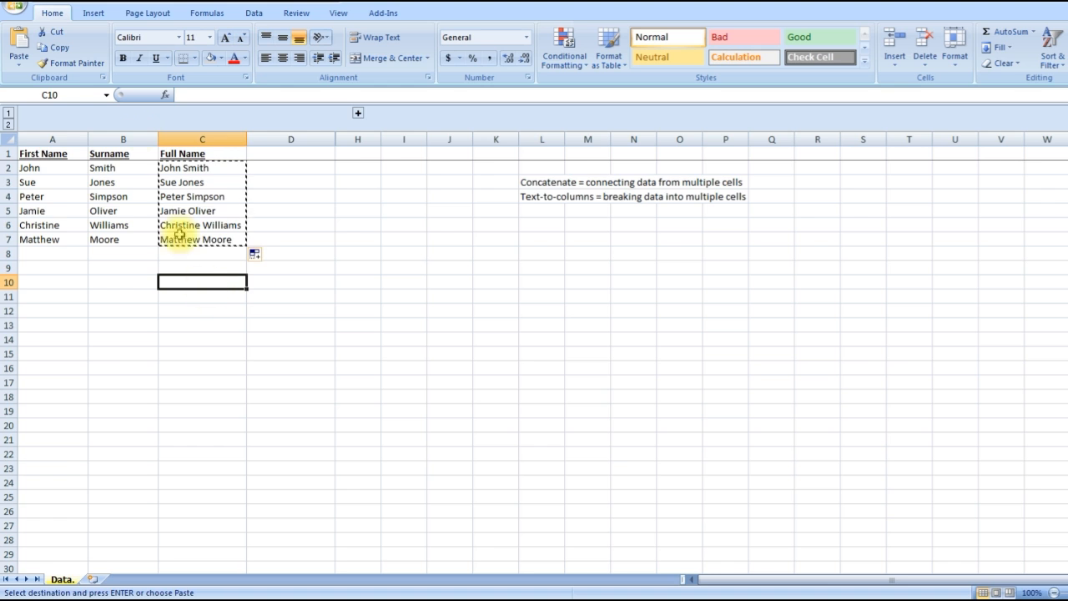
left_click(18, 63)
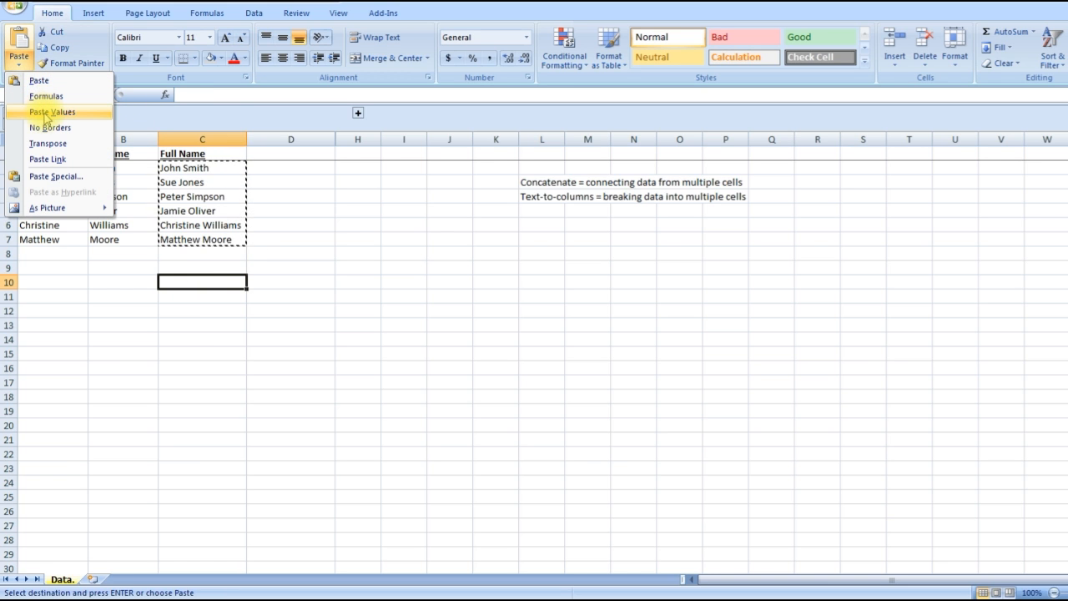
left_click(208, 167)
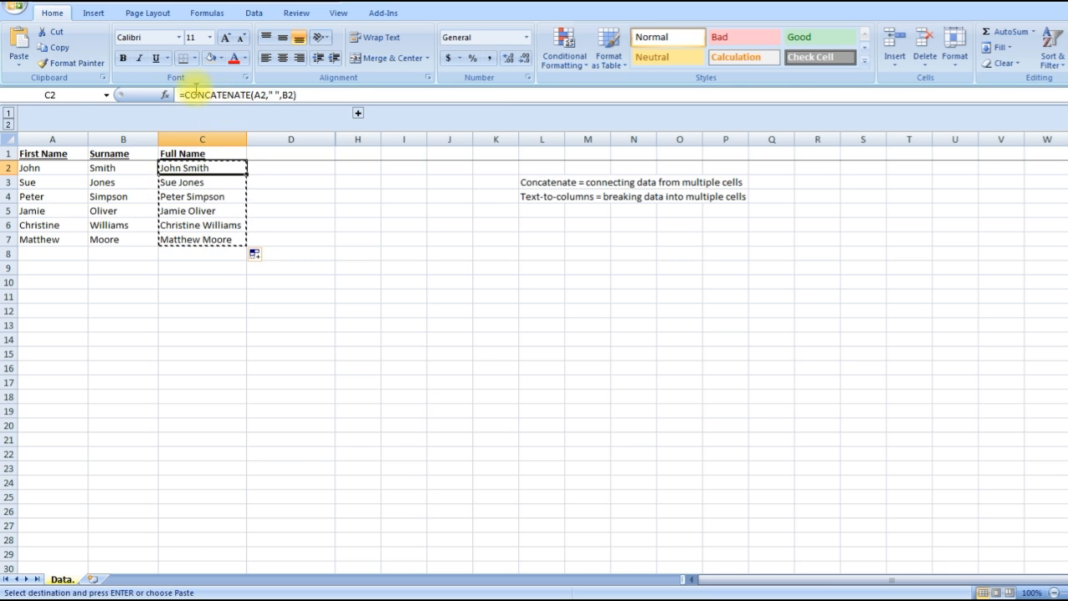
left_click(205, 266)
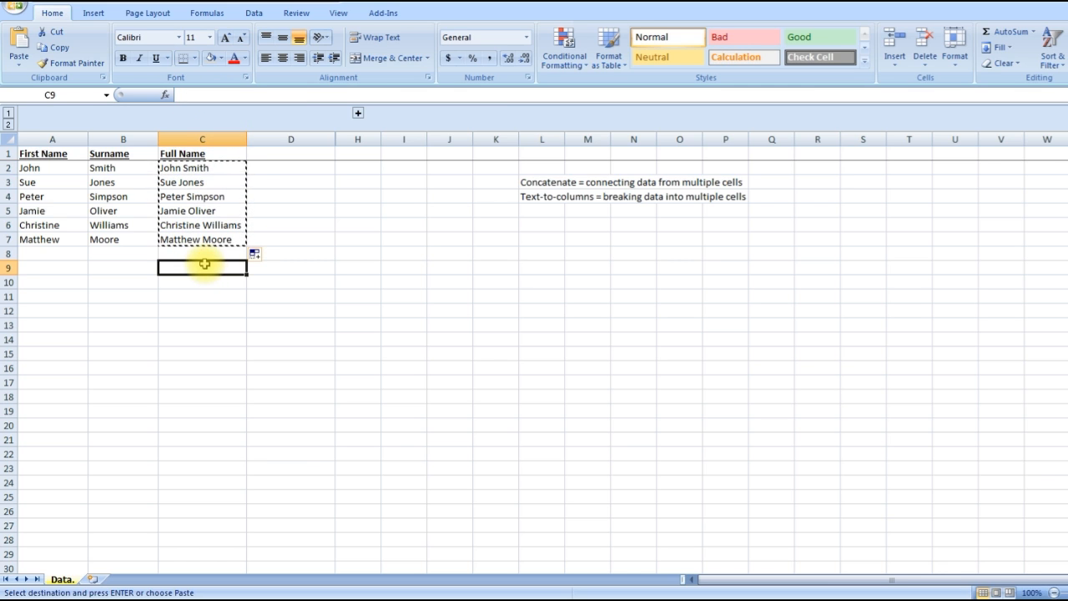
left_click(18, 67)
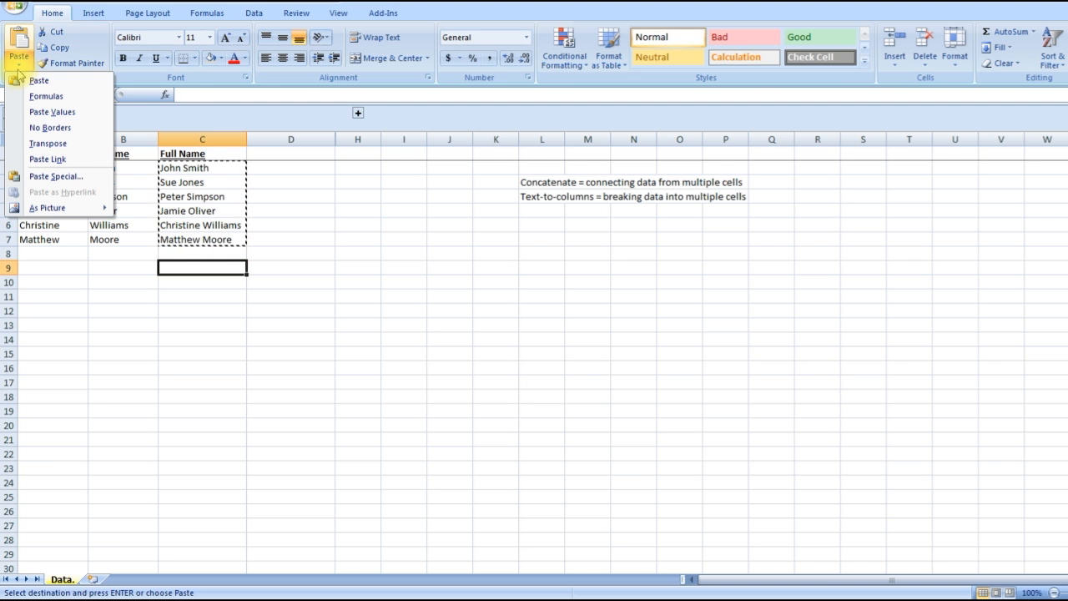
left_click(42, 112)
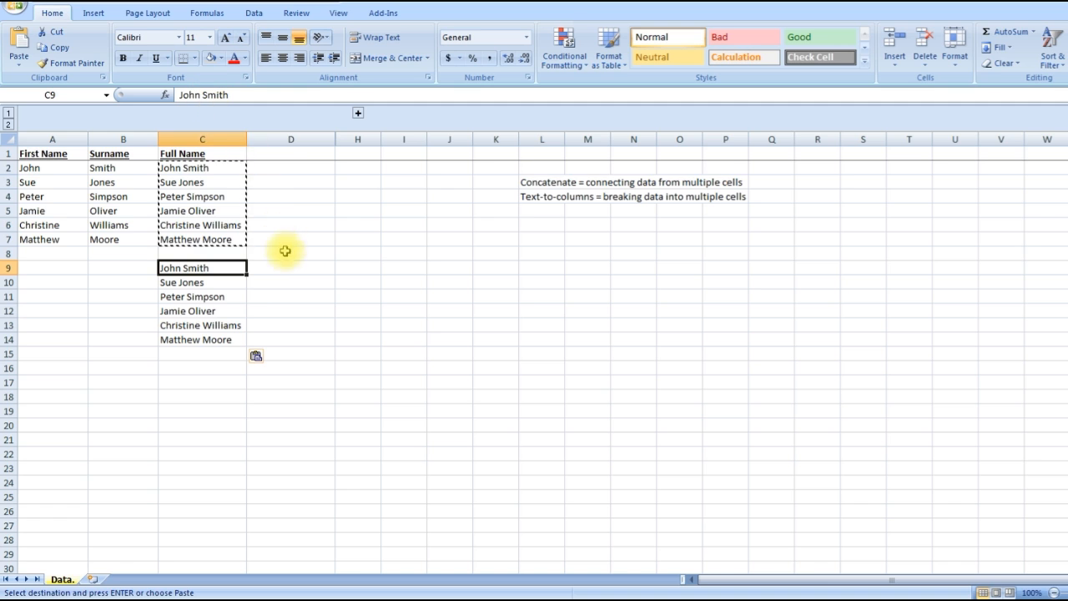
Step: Start Text to Columns on the pasted names in C9:C14 and set the original data type to Delimited
left_click(212, 167)
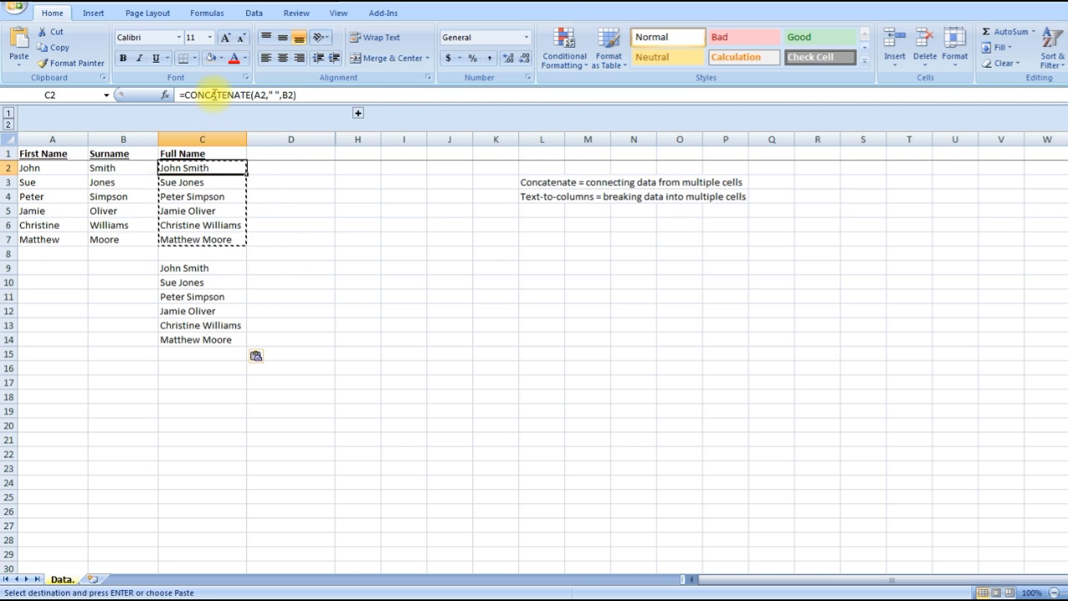
left_click(267, 267)
left_click_drag(226, 270, 229, 331)
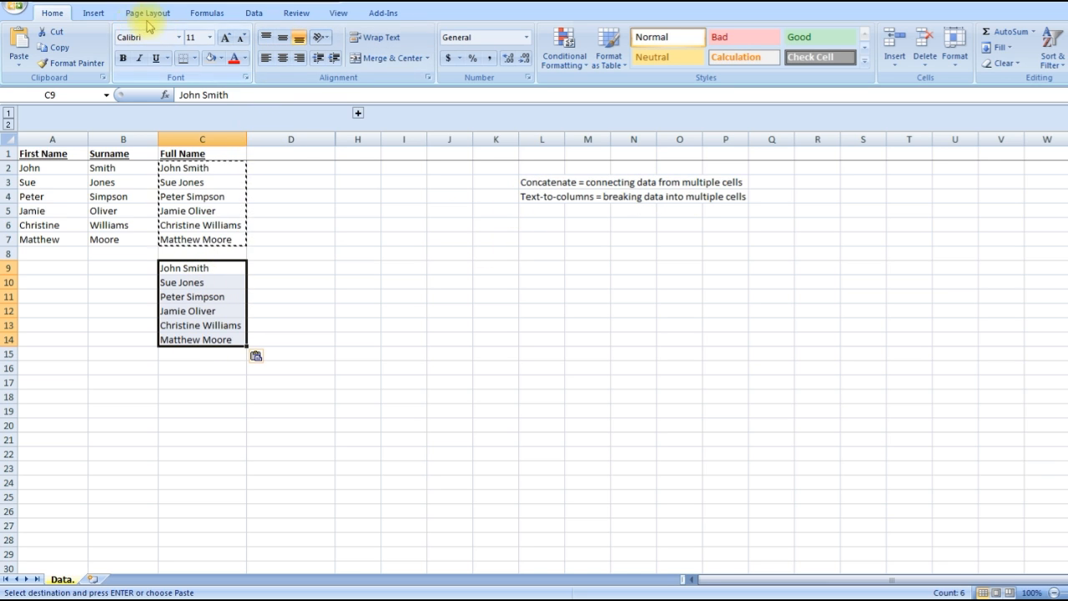
left_click(254, 14)
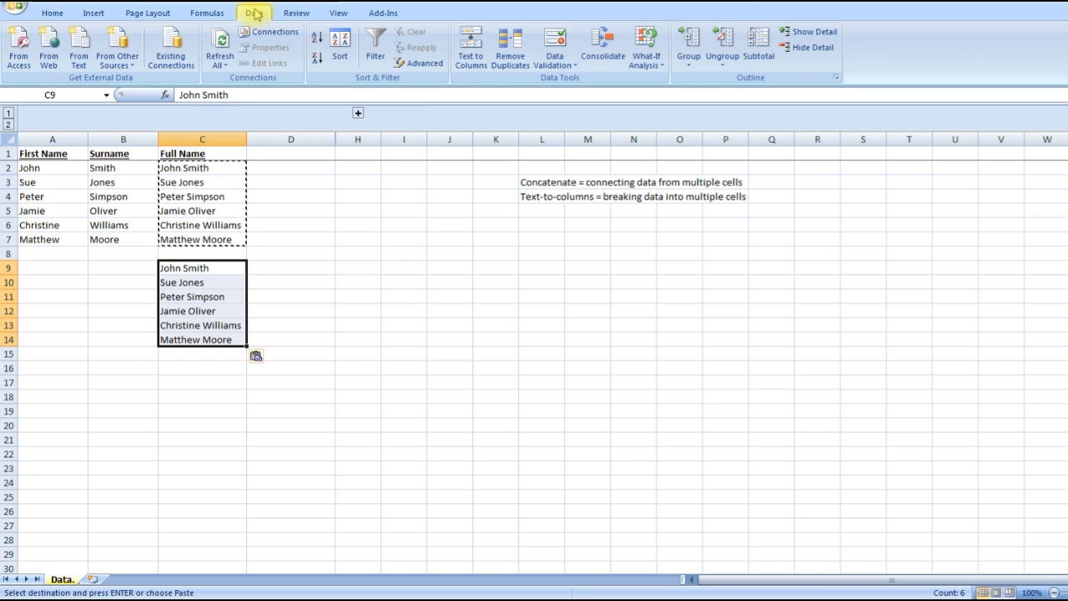
left_click(481, 69)
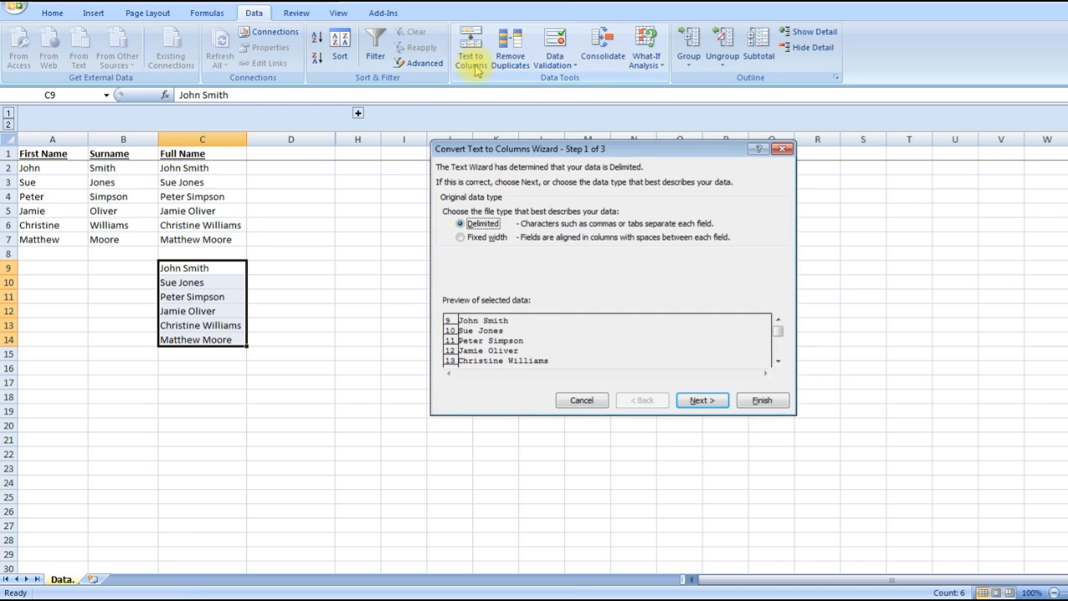
left_click(462, 238)
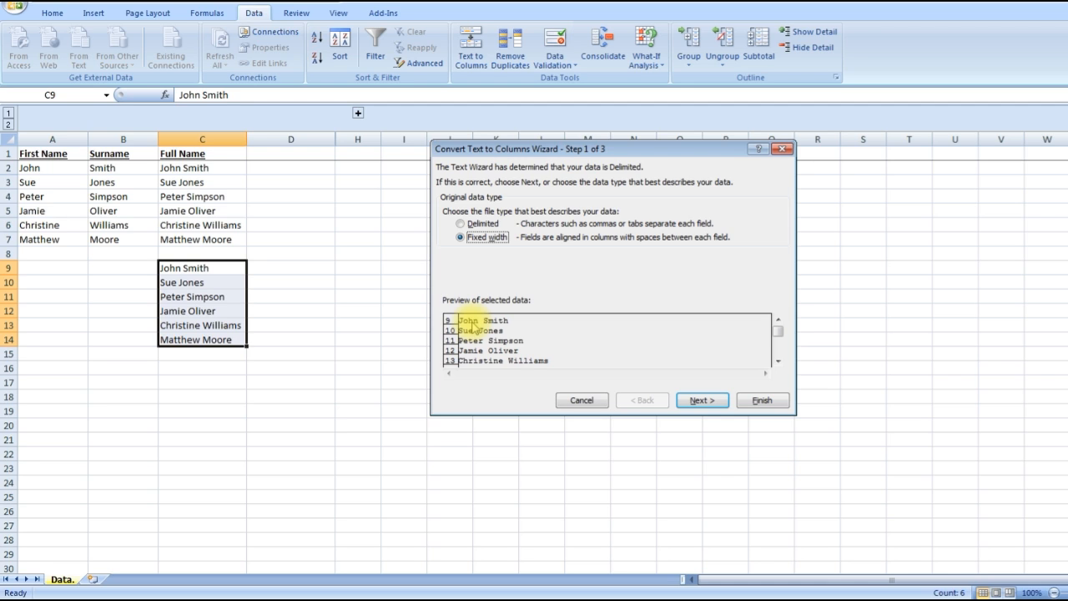
left_click(461, 224)
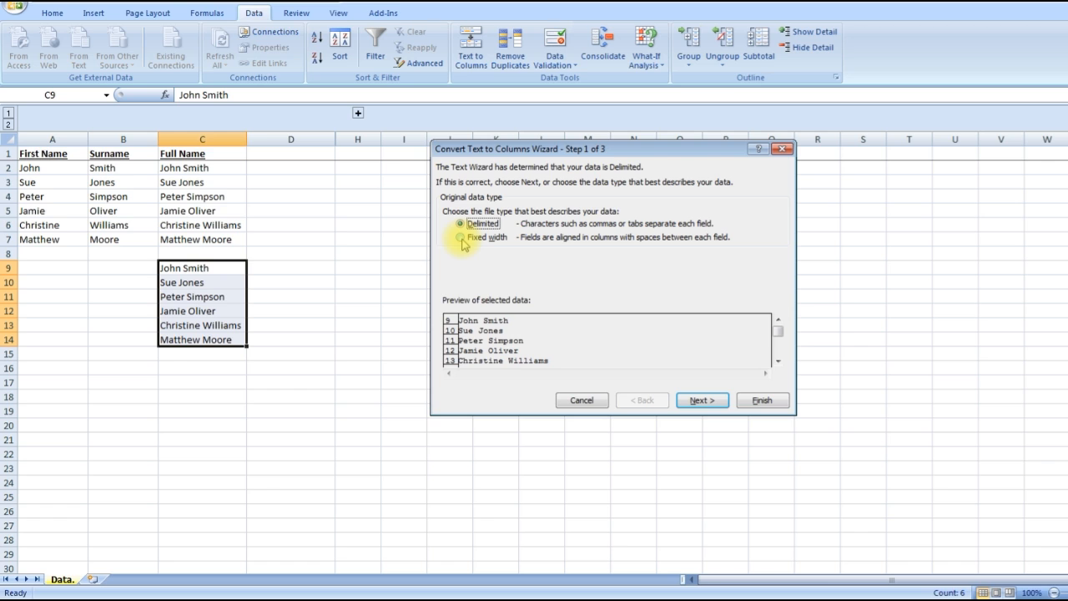
Step: Use Tab and Space as the delimiters for splitting the names, treating consecutive delimiters as one
left_click(699, 401)
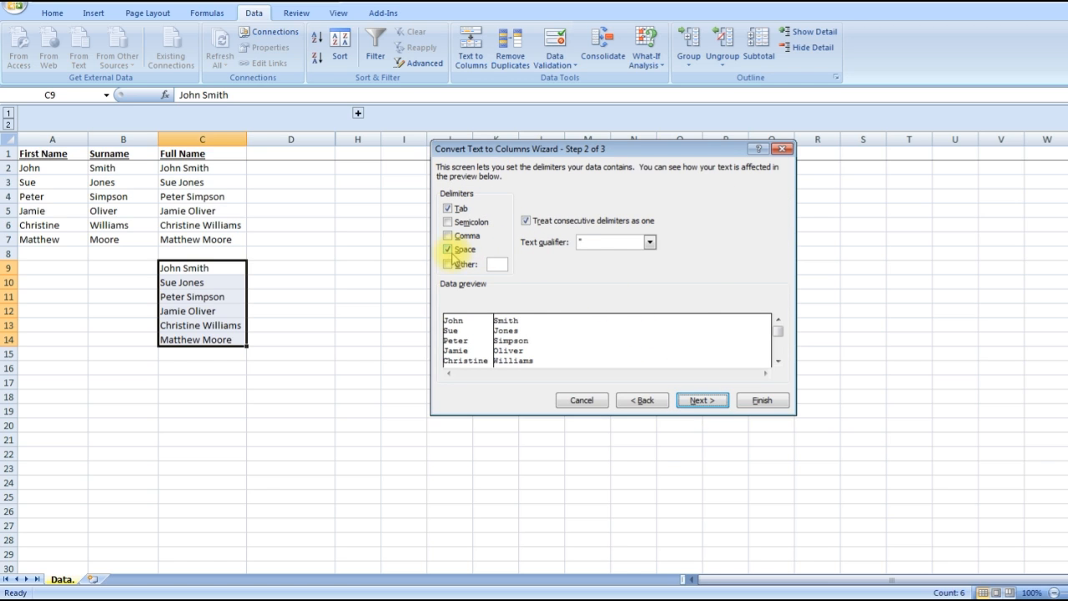
left_click(448, 250)
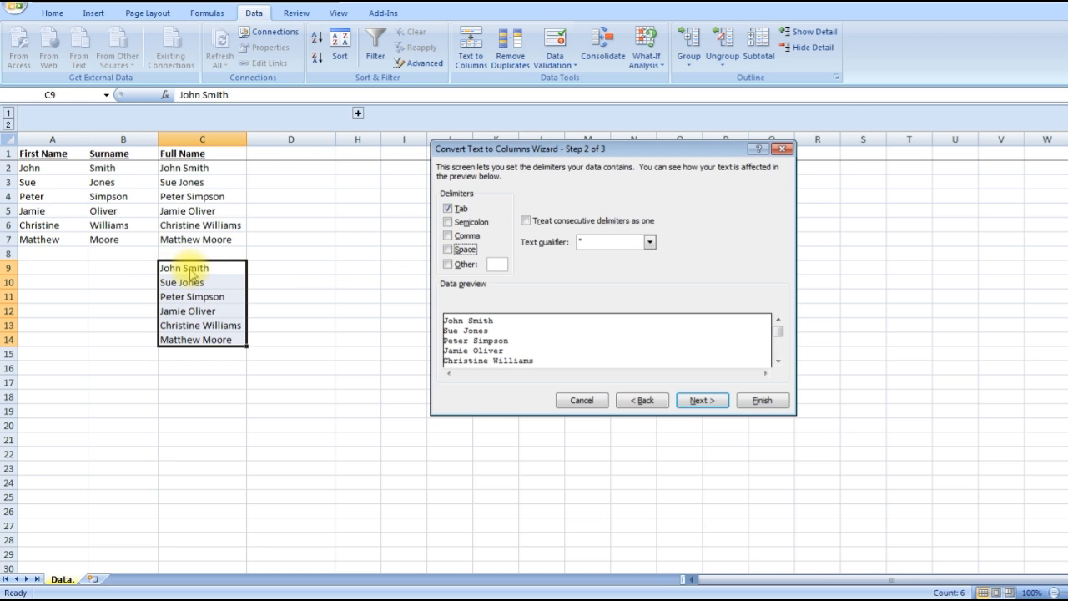
left_click(448, 250)
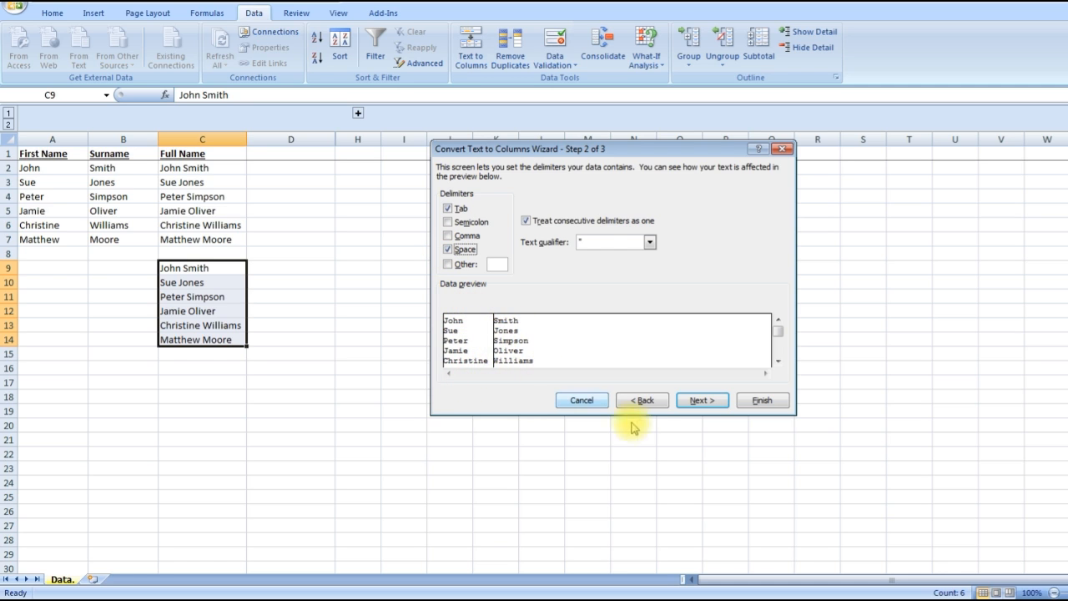
Step: Keep the General column format and destination $C$9, finish splitting the names, and check the resulting first name and surname columns
left_click(696, 401)
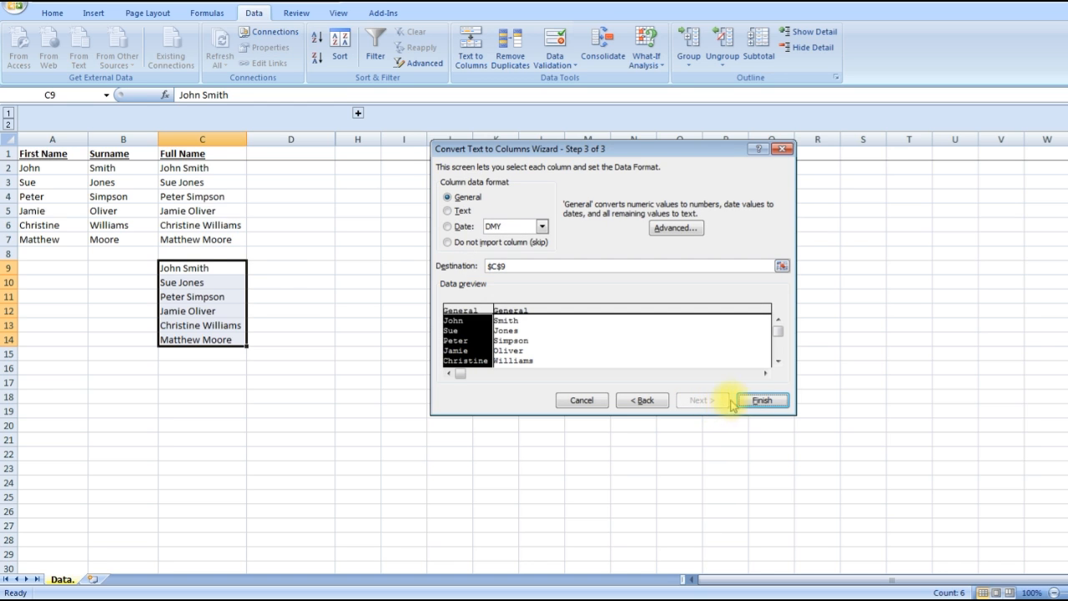
left_click(759, 401)
left_click(222, 274)
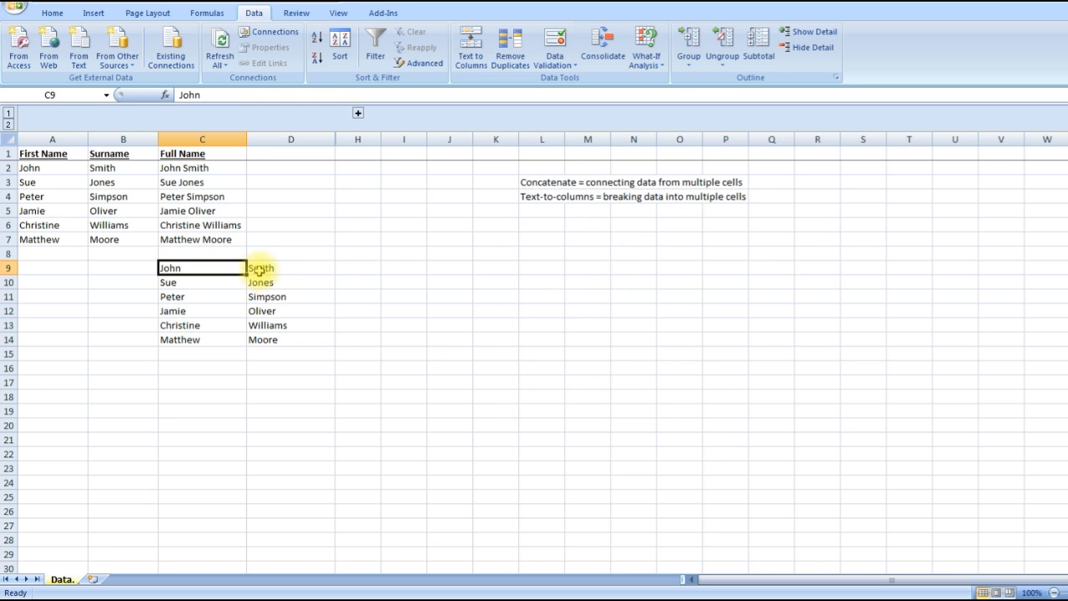
left_click_drag(260, 269, 262, 337)
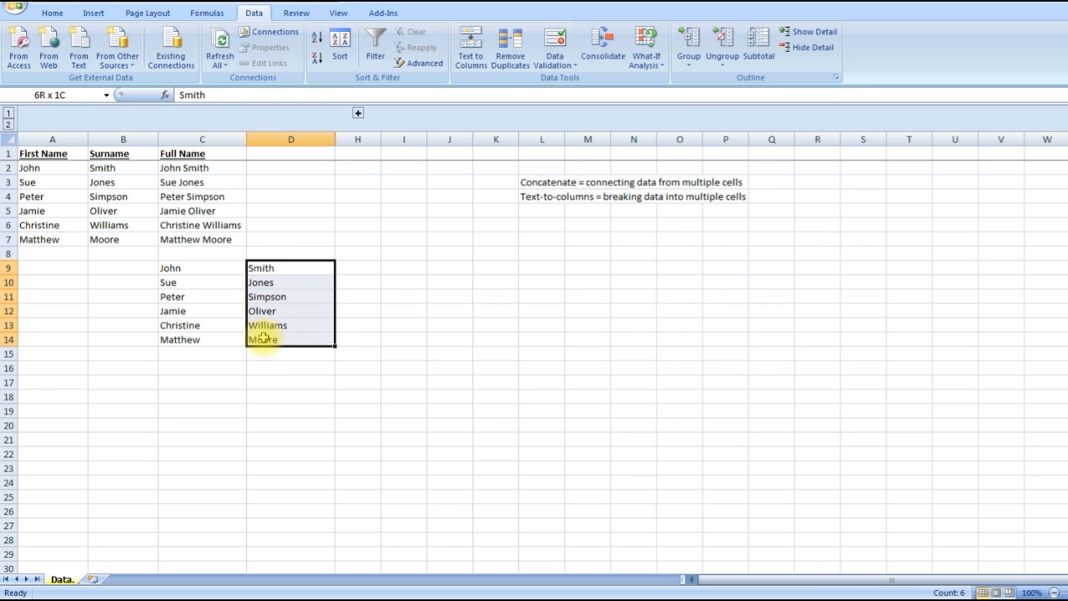
Step: Expand the grouped columns E to G and review the area codes, phone numbers and combined numbers in rows 2 to 7
left_click(359, 114)
left_click(451, 211)
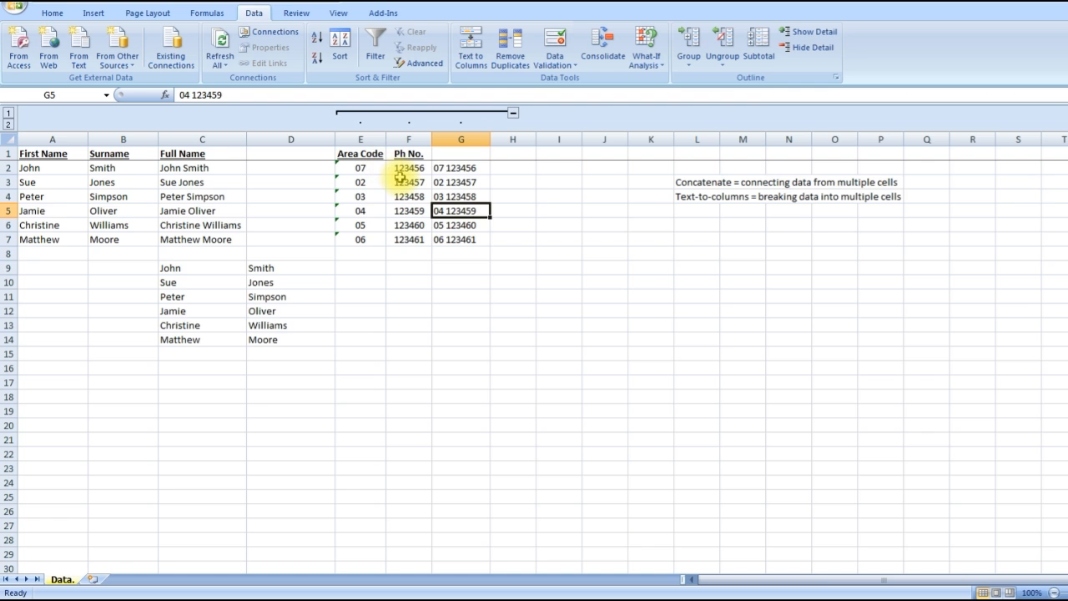
left_click_drag(365, 174, 372, 255)
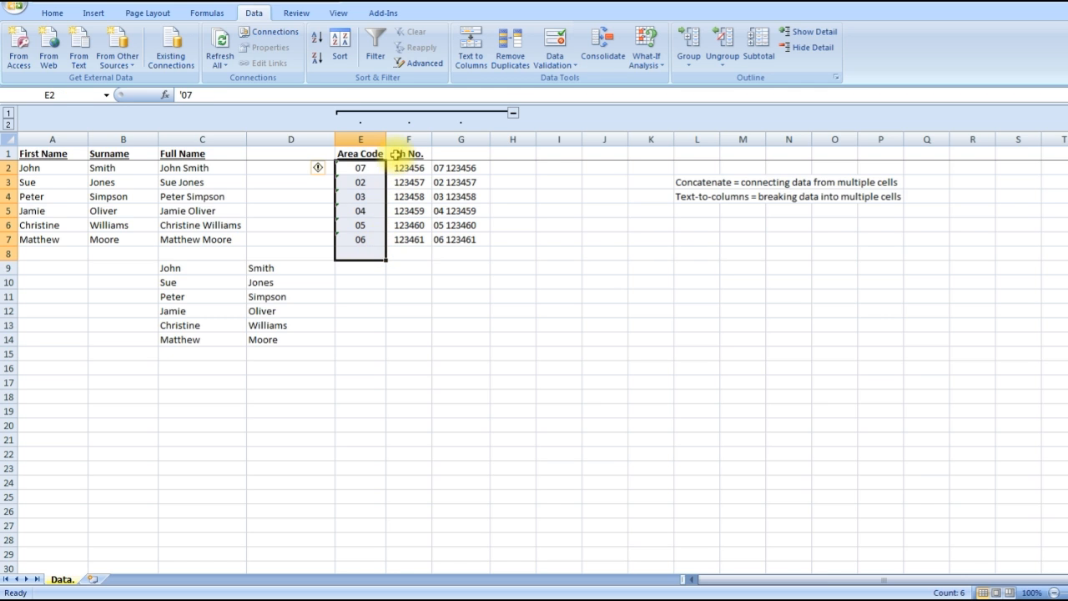
left_click_drag(409, 168, 409, 239)
left_click_drag(463, 168, 461, 238)
left_click(508, 184)
Step: Start Text to Columns on the combined numbers in G2:G7 and set the original data type to Fixed width
left_click_drag(451, 169, 456, 241)
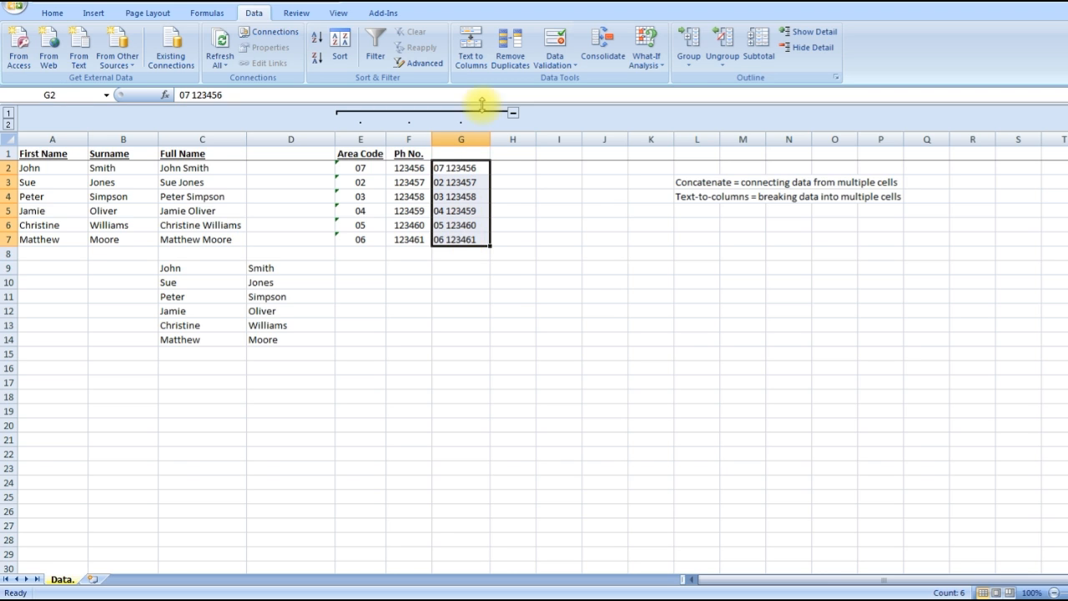
left_click(471, 60)
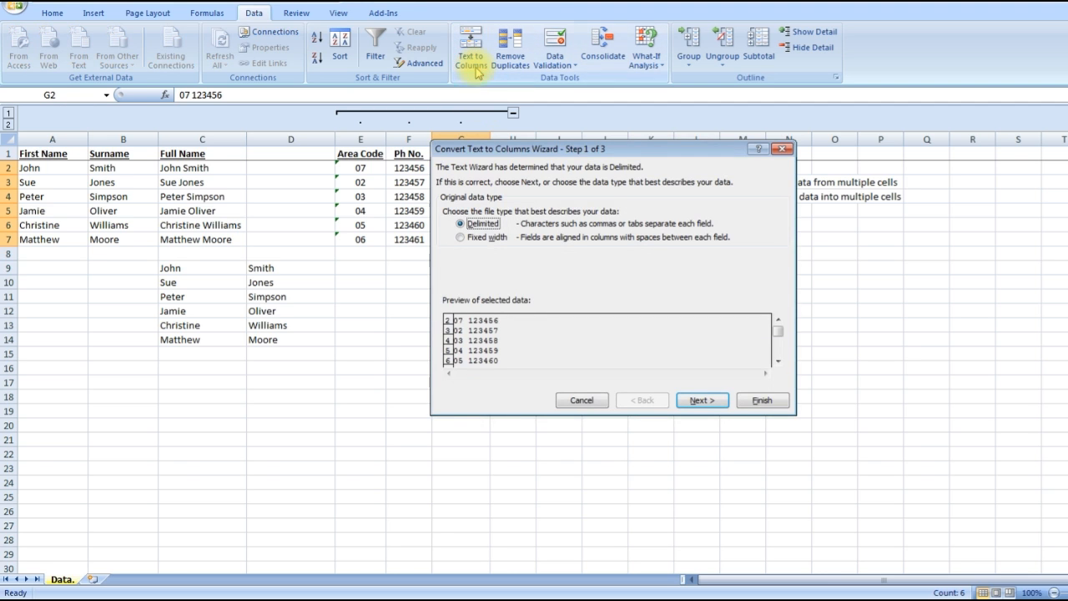
left_click(699, 399)
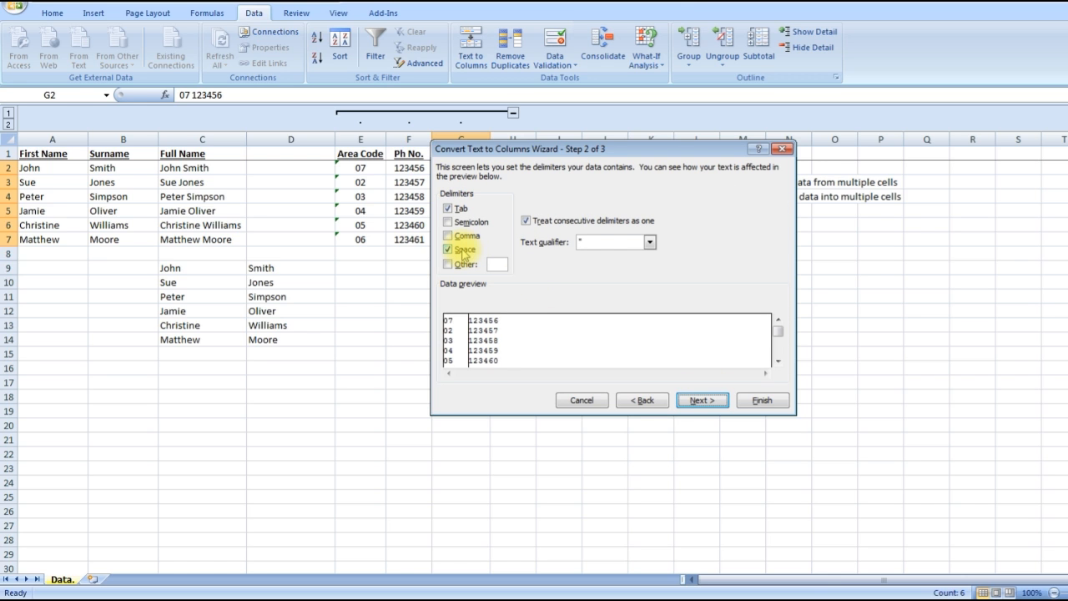
left_click(644, 401)
left_click(484, 239)
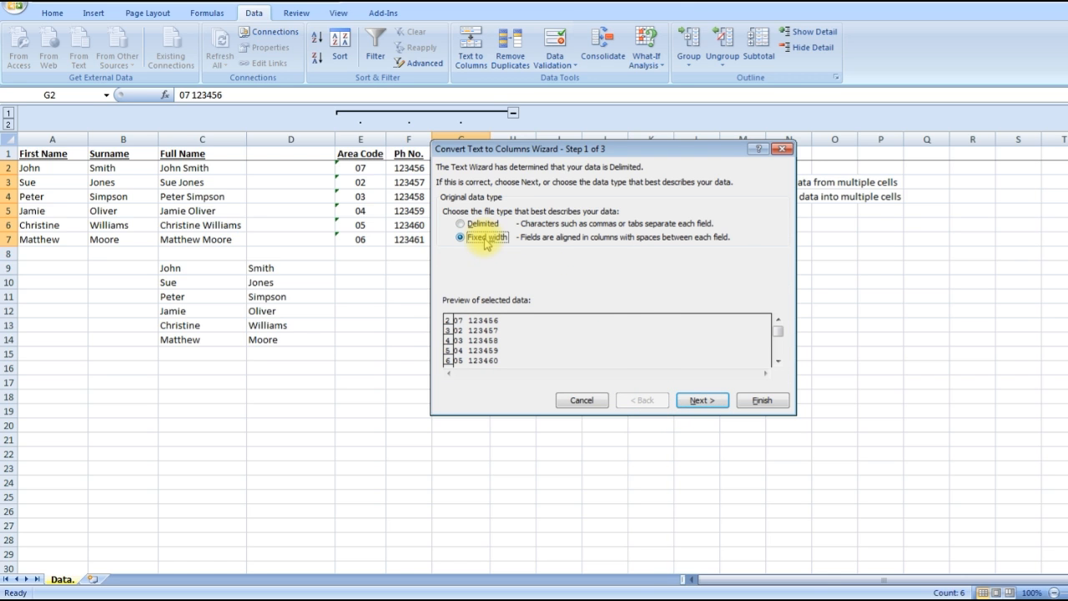
left_click(701, 400)
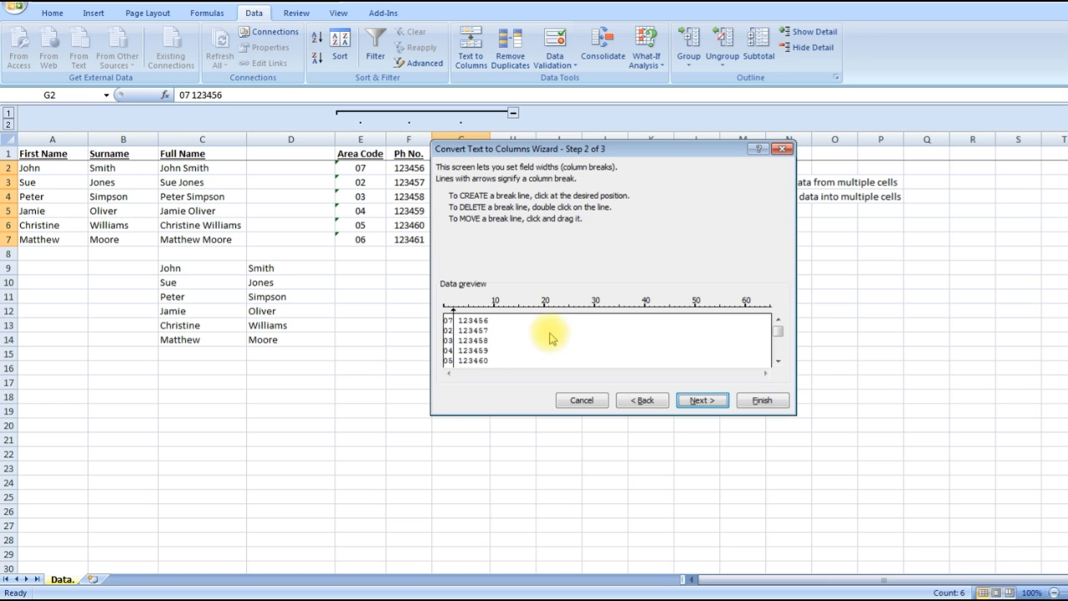
Step: Replace the suggested column break with breaks on both sides of the space between area code and phone number, and finish the split
double_click(454, 334)
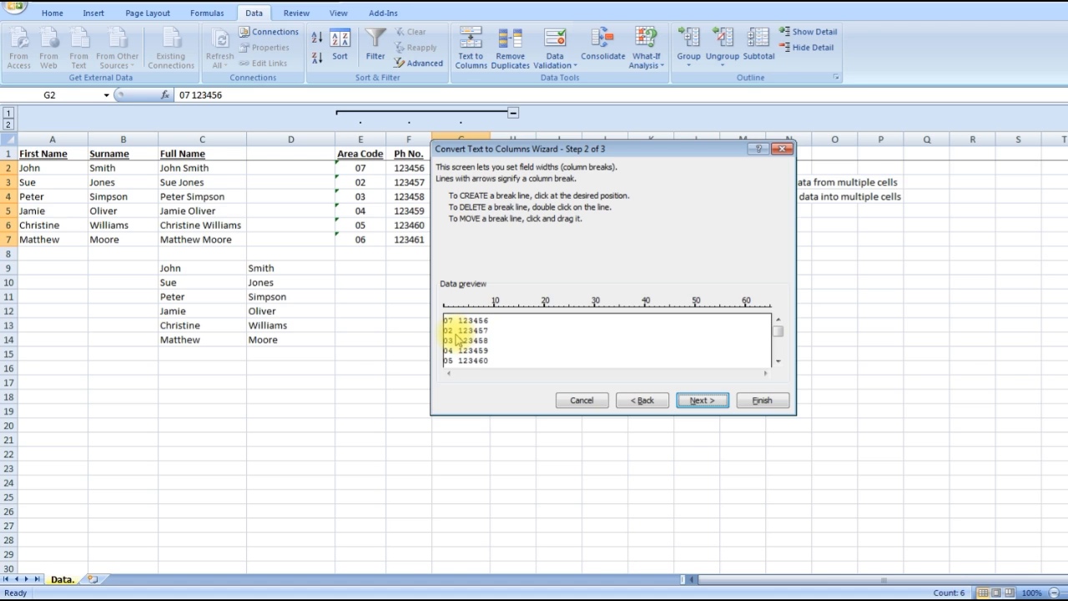
left_click(458, 334)
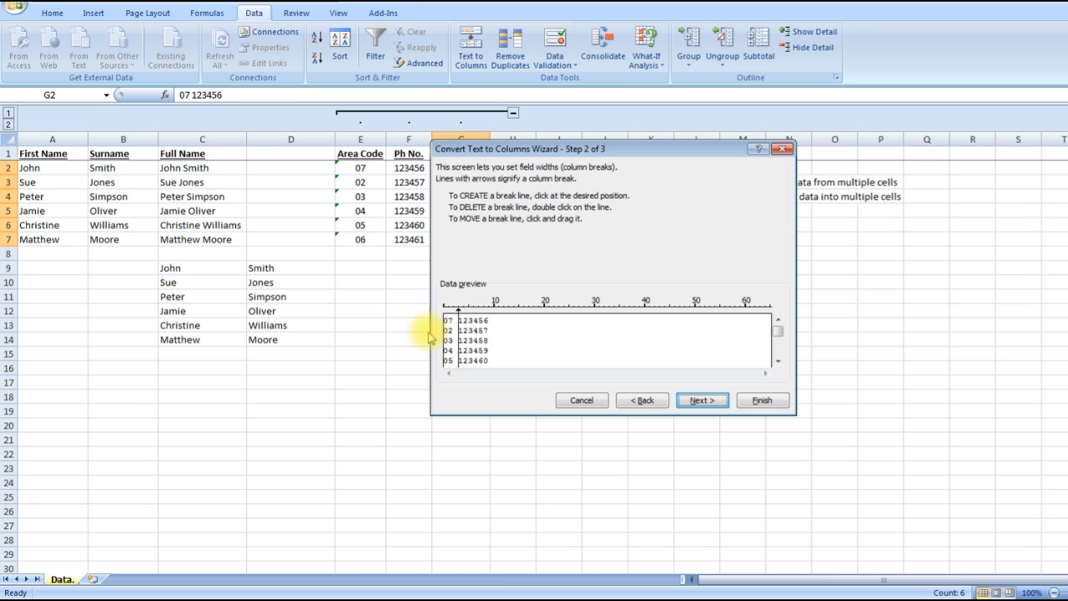
left_click(453, 335)
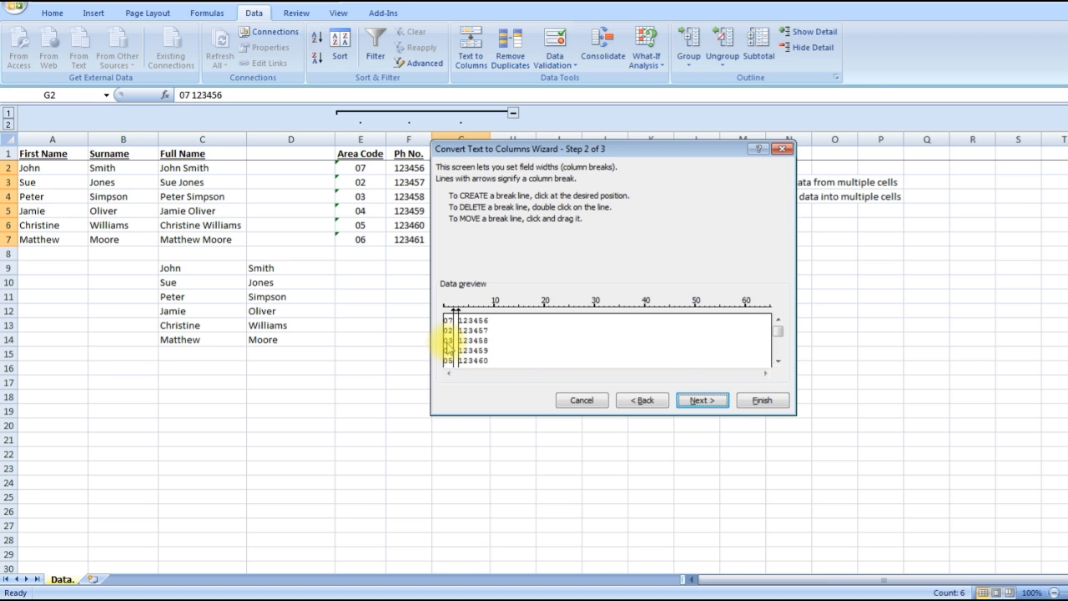
left_click(762, 400)
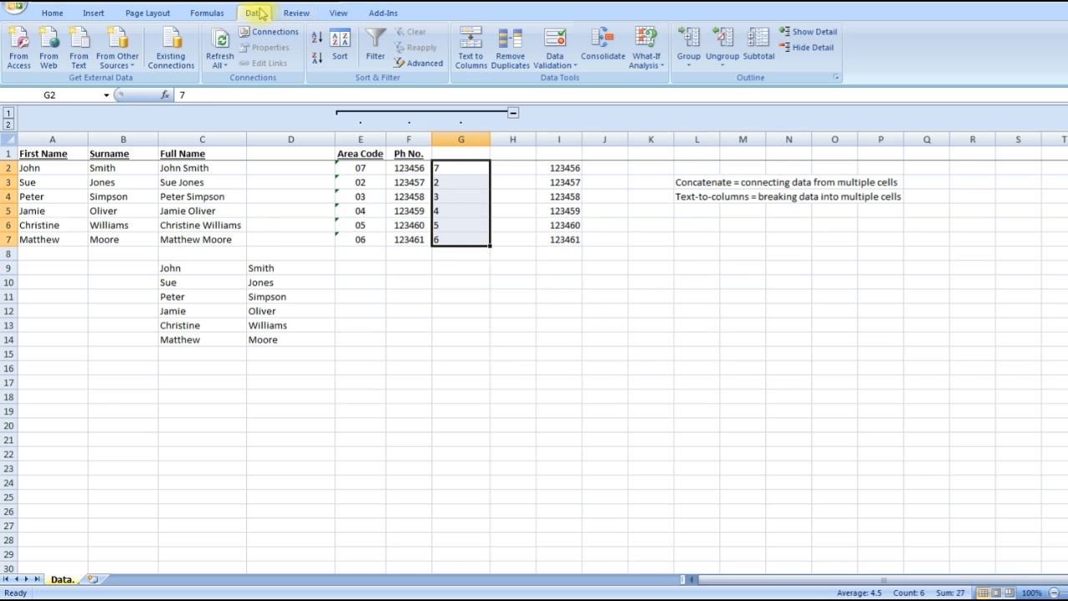
left_click(394, 337)
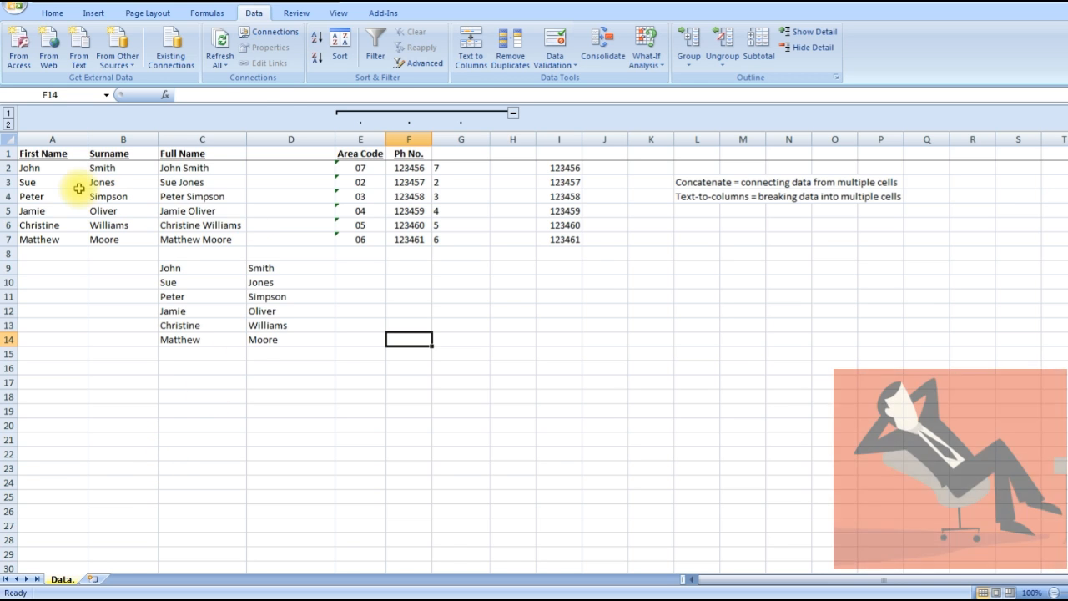
left_click(191, 195)
left_click(121, 184)
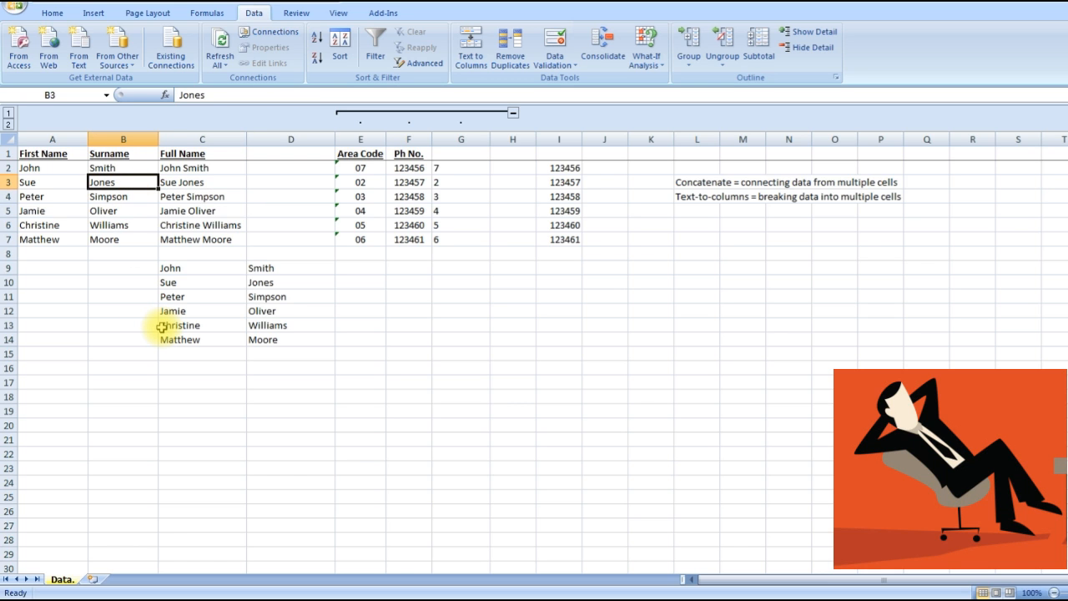
left_click(199, 386)
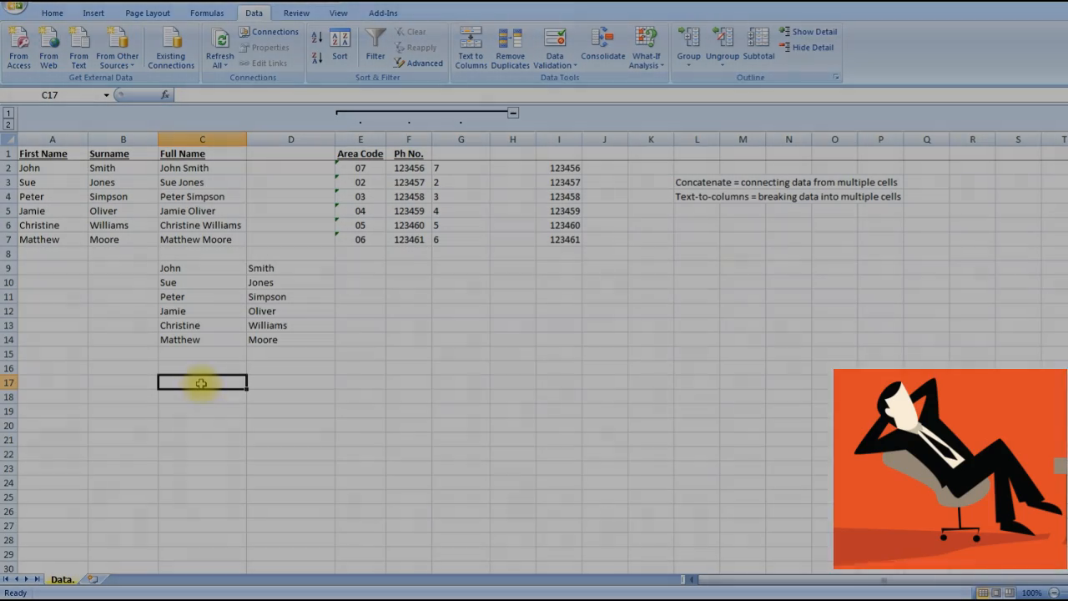